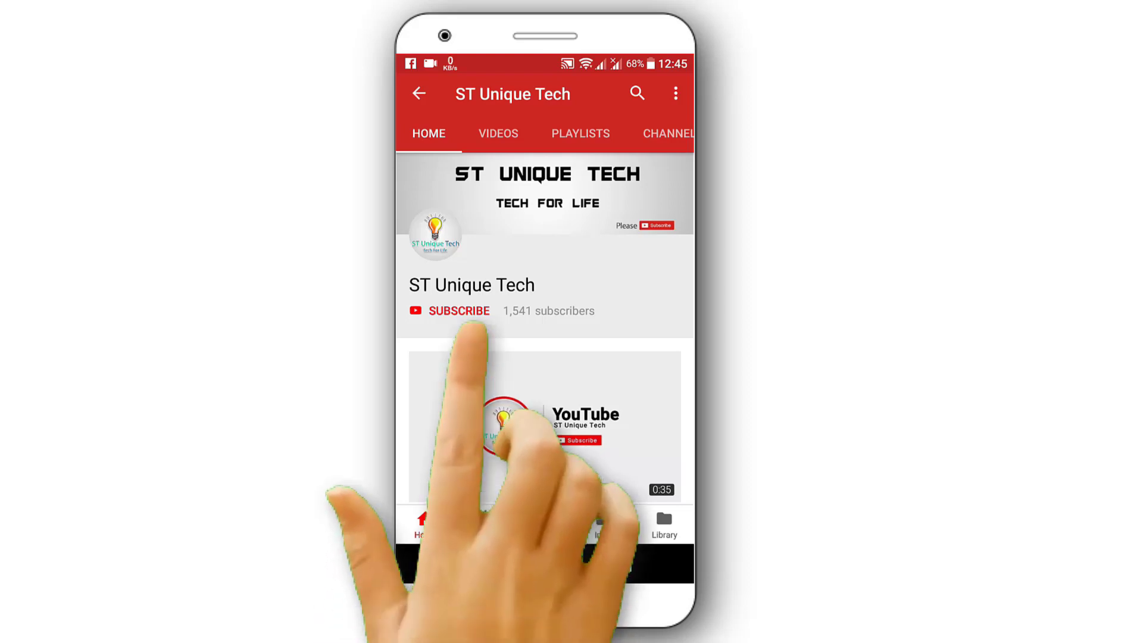
Preview the LRM_EXPORT hillside JPEG in Photos, close it, and launch Photoshop.
{"action": "left_click", "coordinate": [455, 311]}
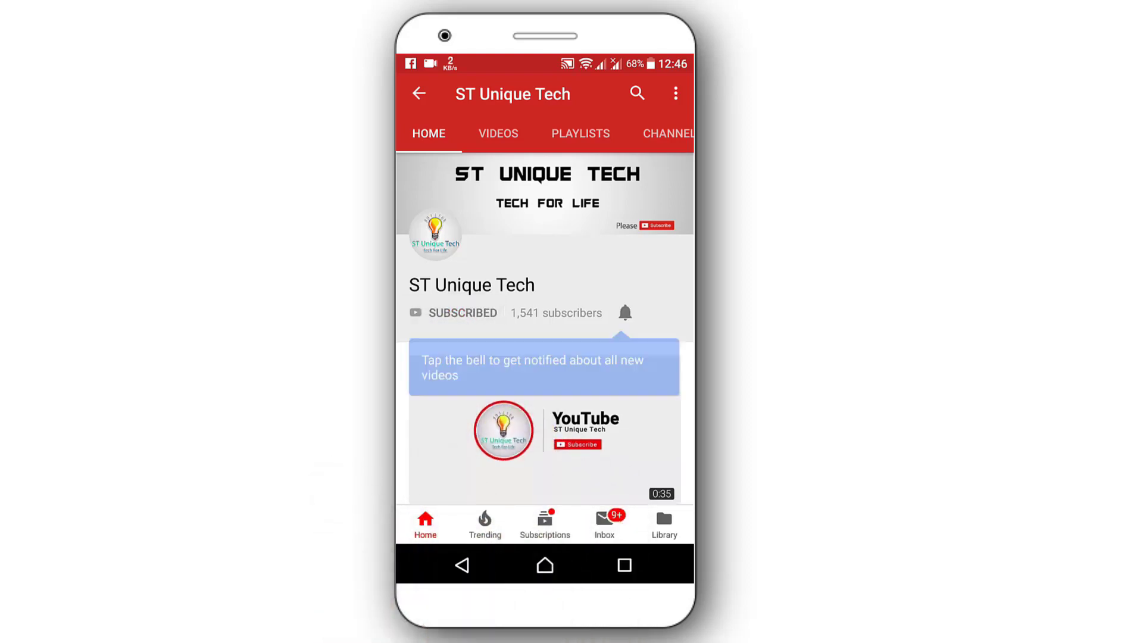
{"action": "left_click", "coordinate": [624, 309]}
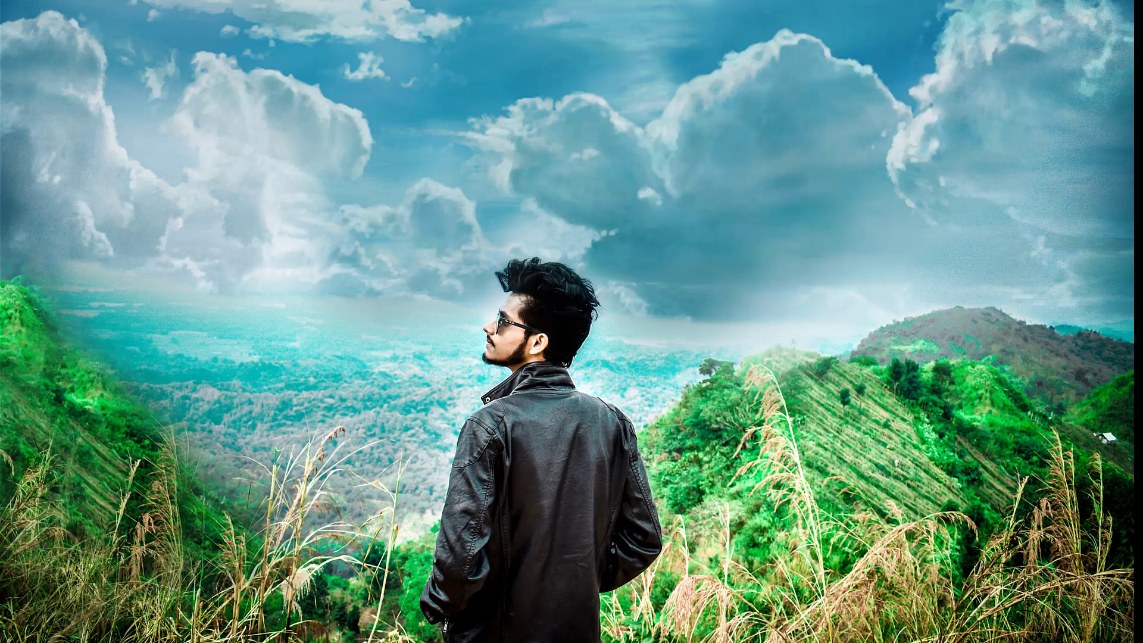
{"action": "double_click", "coordinate": [434, 370]}
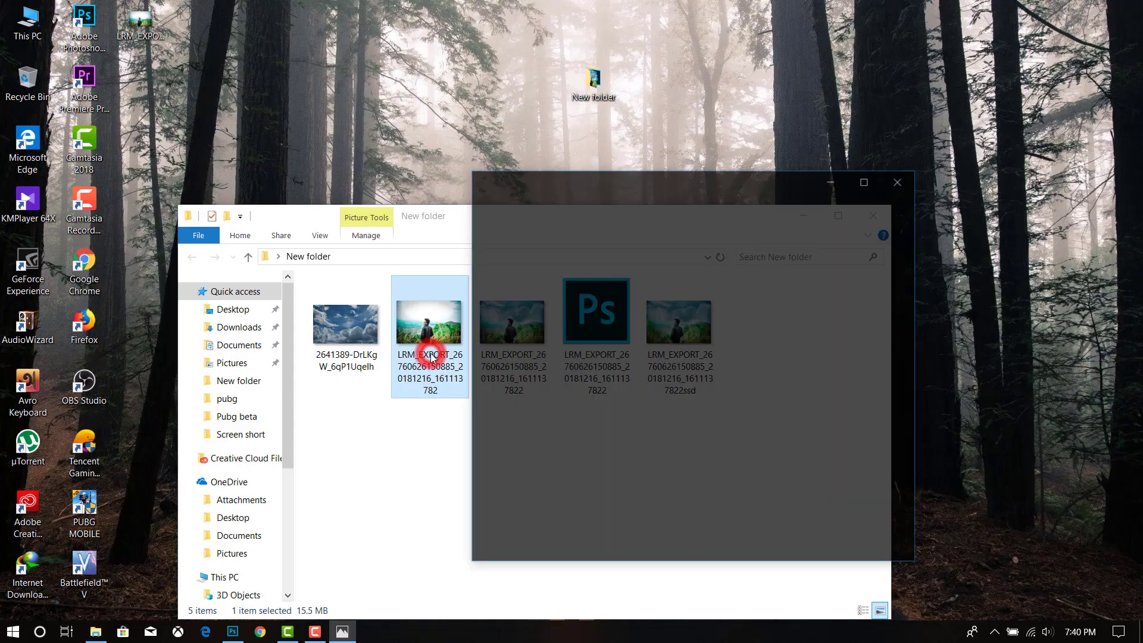
{"action": "left_click", "coordinate": [736, 177]}
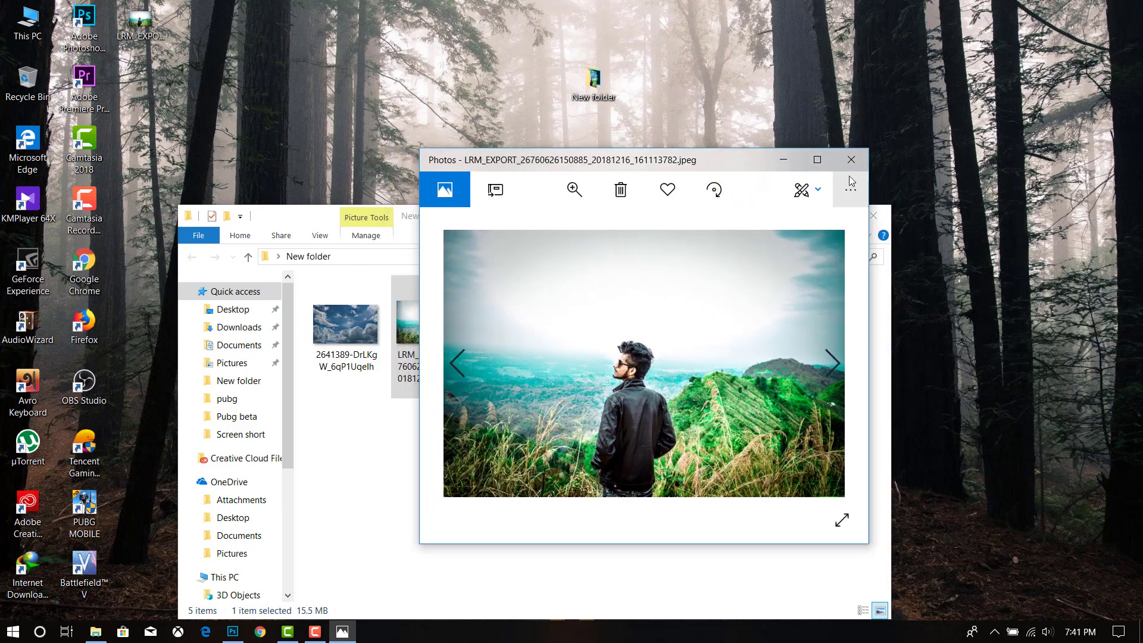
{"action": "left_click", "coordinate": [851, 160]}
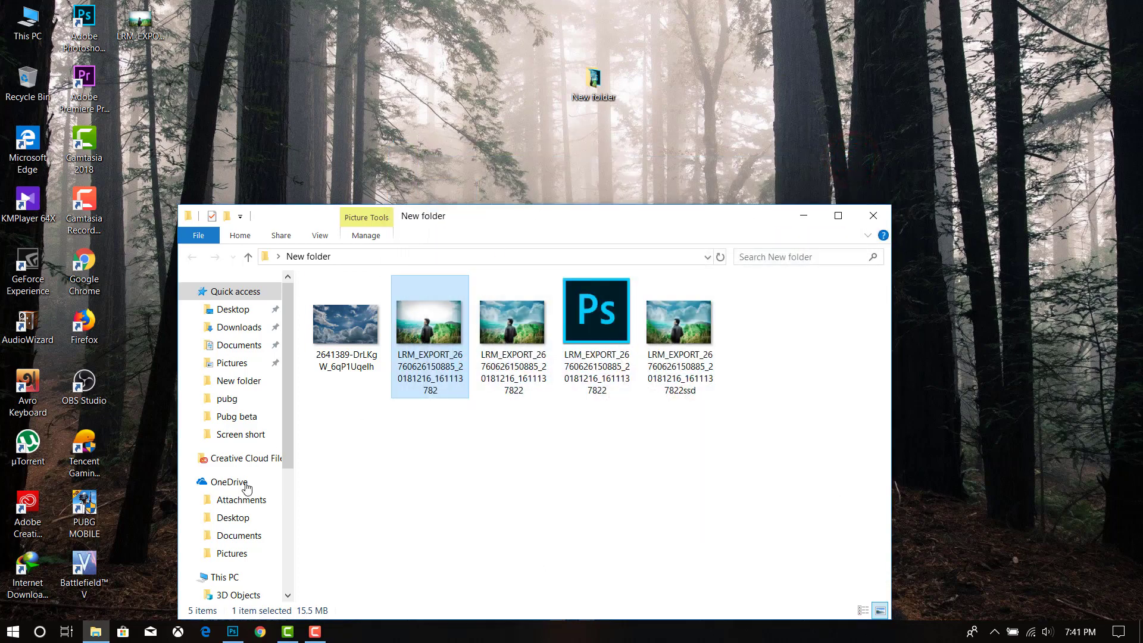
{"action": "left_click", "coordinate": [232, 631]}
Open the hillside JPEG in Photoshop by dragging it in from File Explorer.
{"action": "left_click", "coordinate": [95, 631]}
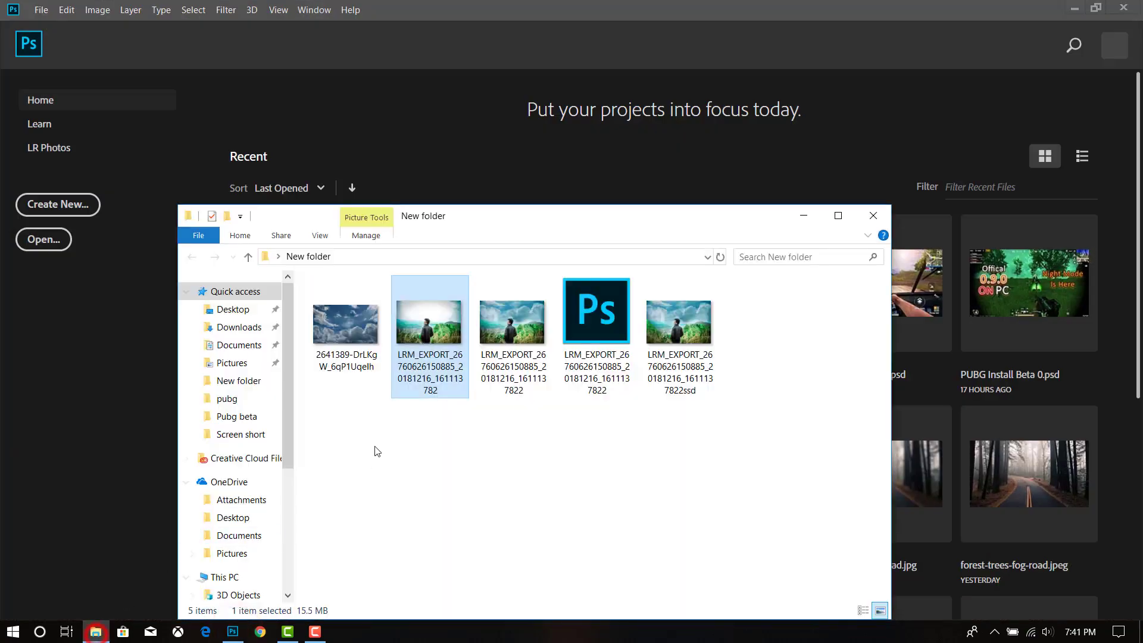
{"action": "left_click_drag", "start_coordinate": [429, 324], "coordinate": [61, 218]}
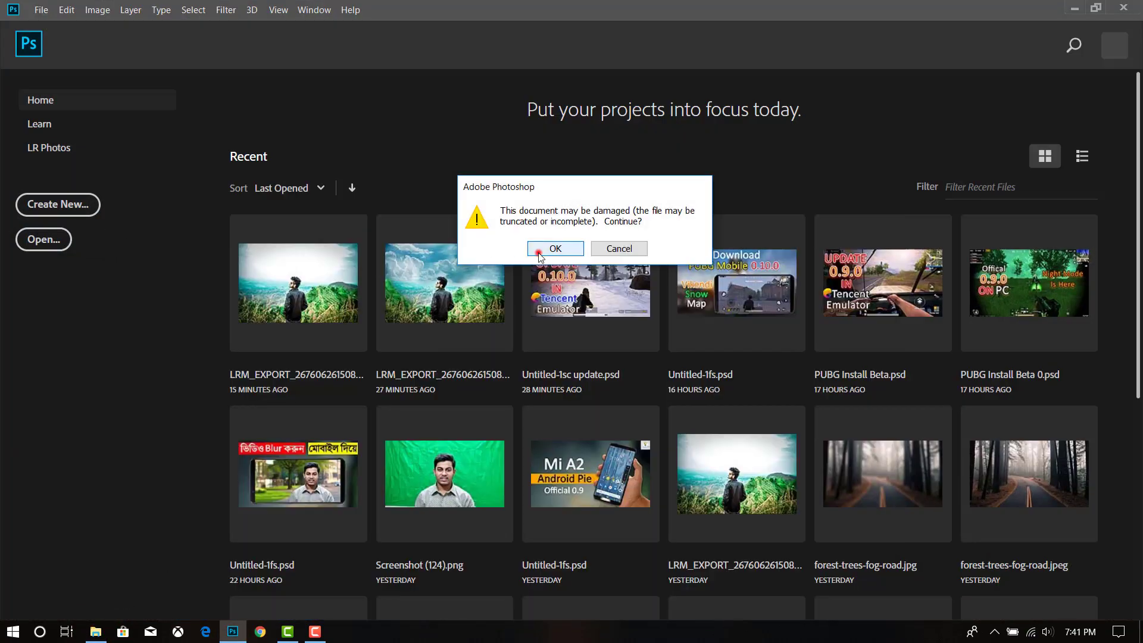
{"action": "left_click", "coordinate": [540, 253]}
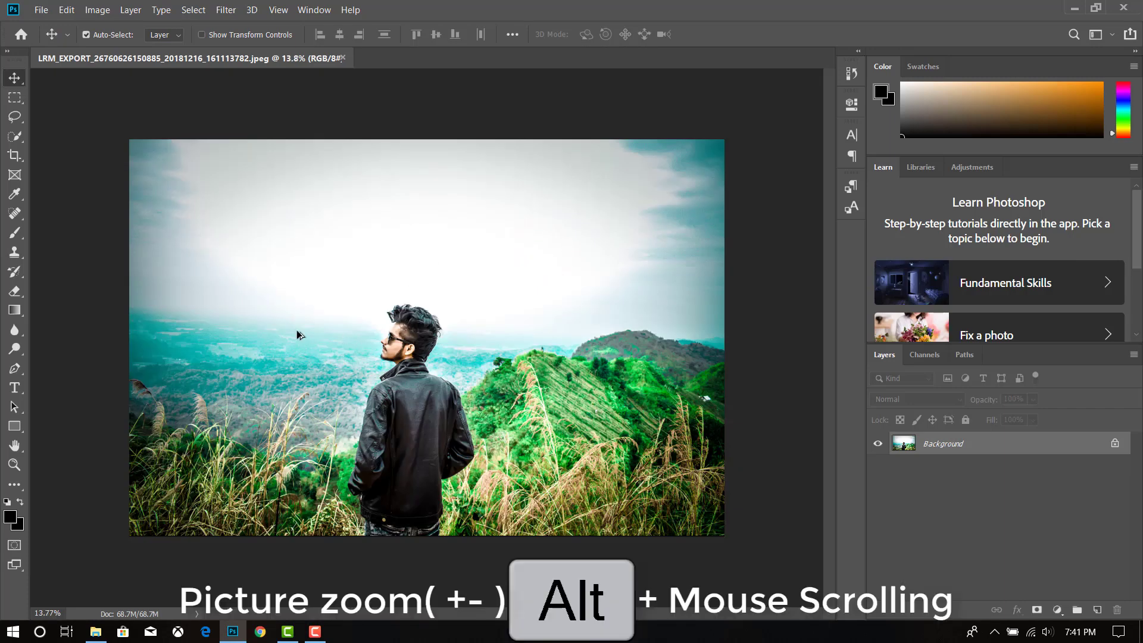
Zoom in on the photo and switch to the Clone Stamp Tool.
{"action": "scroll", "coordinate": [345, 313], "scroll_direction": "up", "scroll_amount": 1}
{"action": "scroll", "coordinate": [345, 313], "scroll_direction": "up", "scroll_amount": 2}
{"action": "scroll", "coordinate": [345, 312], "scroll_direction": "down", "scroll_amount": 2}
{"action": "scroll", "coordinate": [345, 313], "scroll_direction": "up", "scroll_amount": 2}
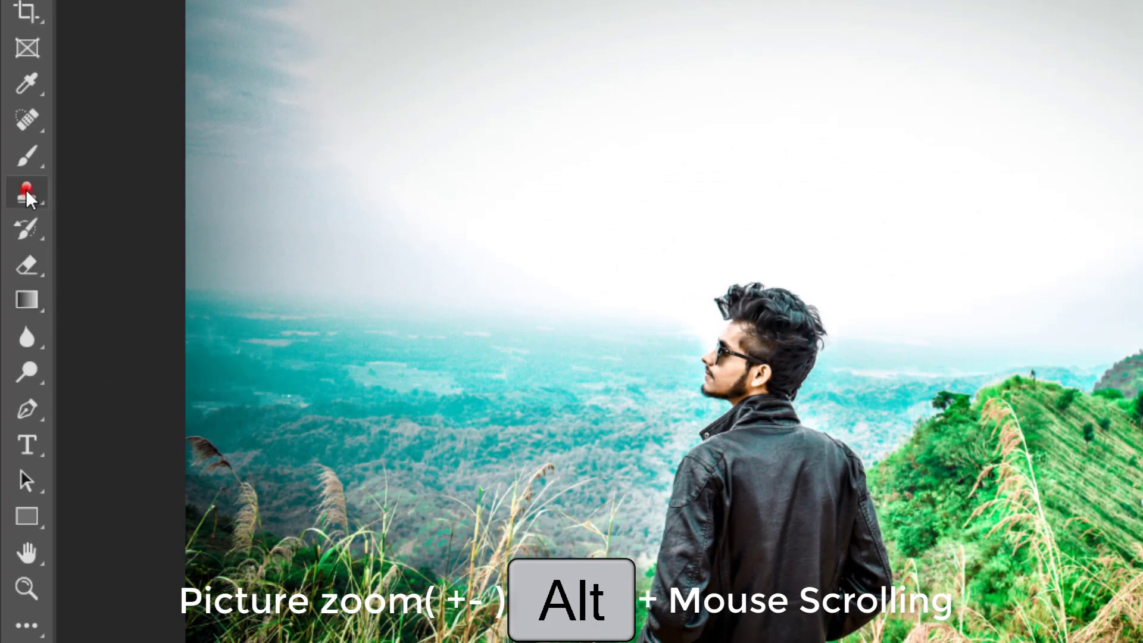
{"action": "right_click", "coordinate": [26, 191]}
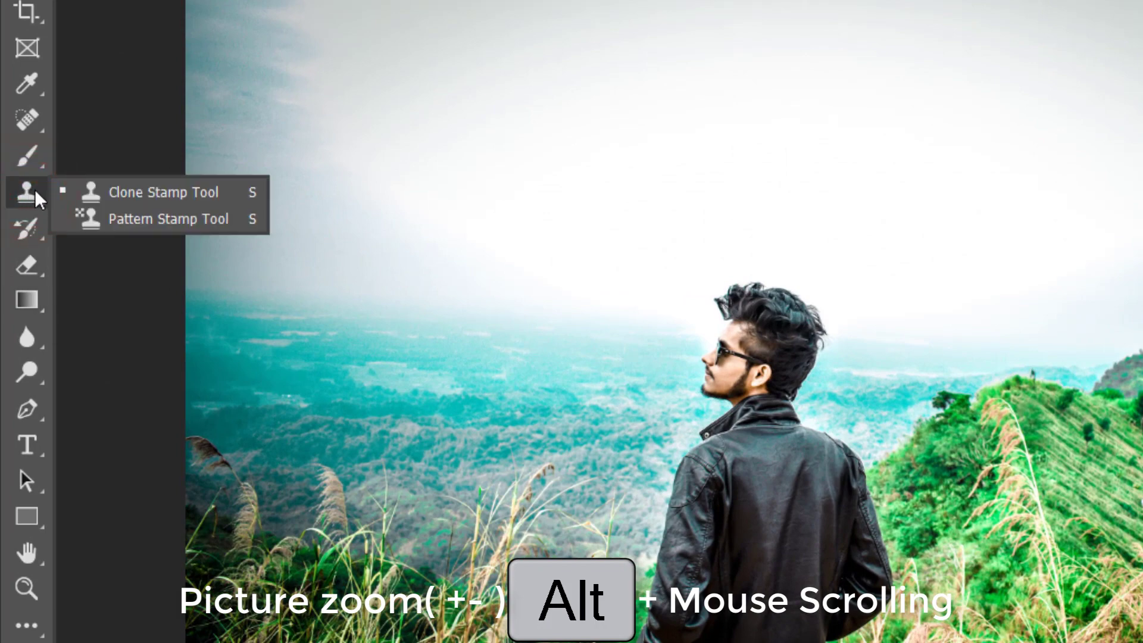
{"action": "left_click", "coordinate": [35, 190]}
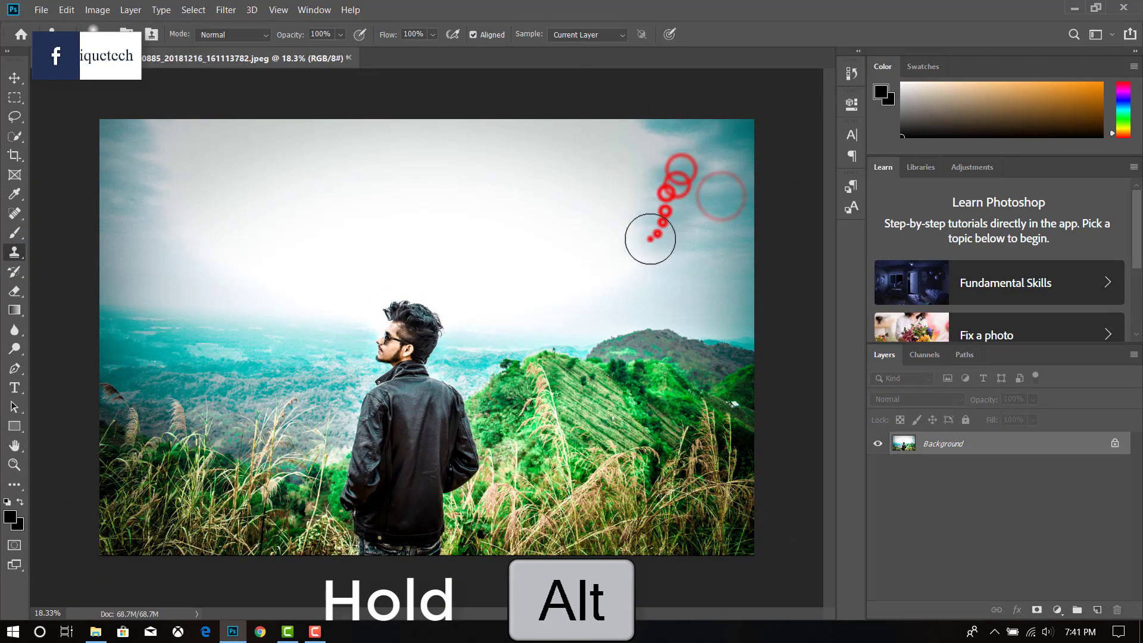
Clone bluish sky over the white upper-right, upper-left and upper-middle sky.
{"action": "mouse_move", "coordinate": [665, 210]}
{"action": "left_mouse_down"}
{"action": "mouse_move", "coordinate": [666, 172]}
{"action": "mouse_move", "coordinate": [524, 199]}
{"action": "left_mouse_up"}
{"action": "left_click", "coordinate": [593, 150], "text": "alt"}
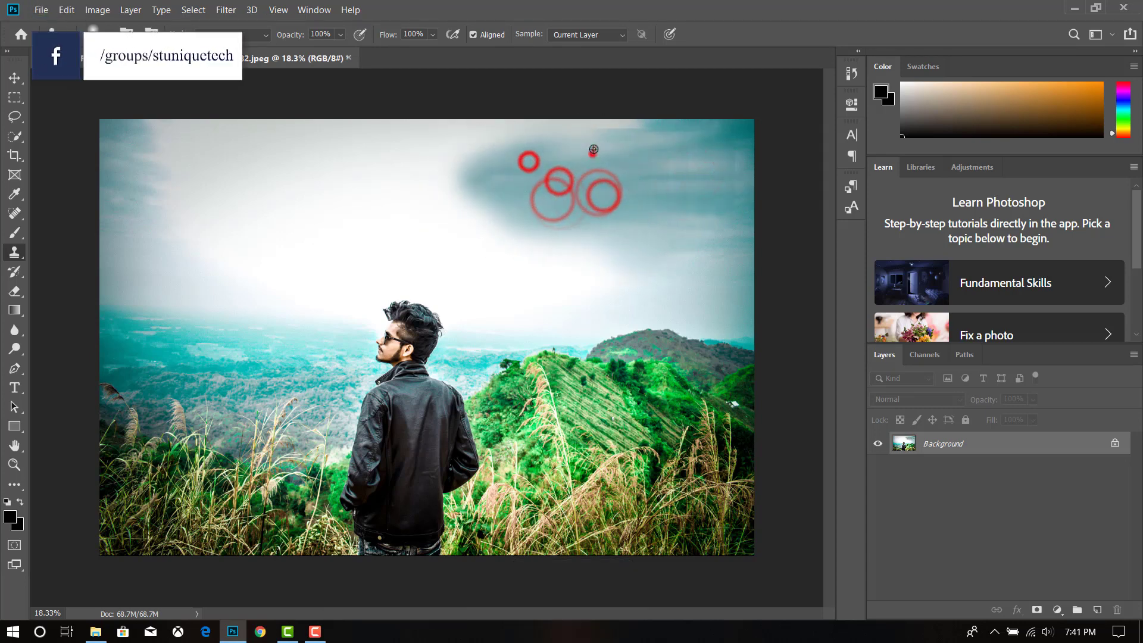
{"action": "left_click_drag", "start_coordinate": [153, 174], "coordinate": [245, 230]}
{"action": "left_click", "coordinate": [191, 234], "text": "alt"}
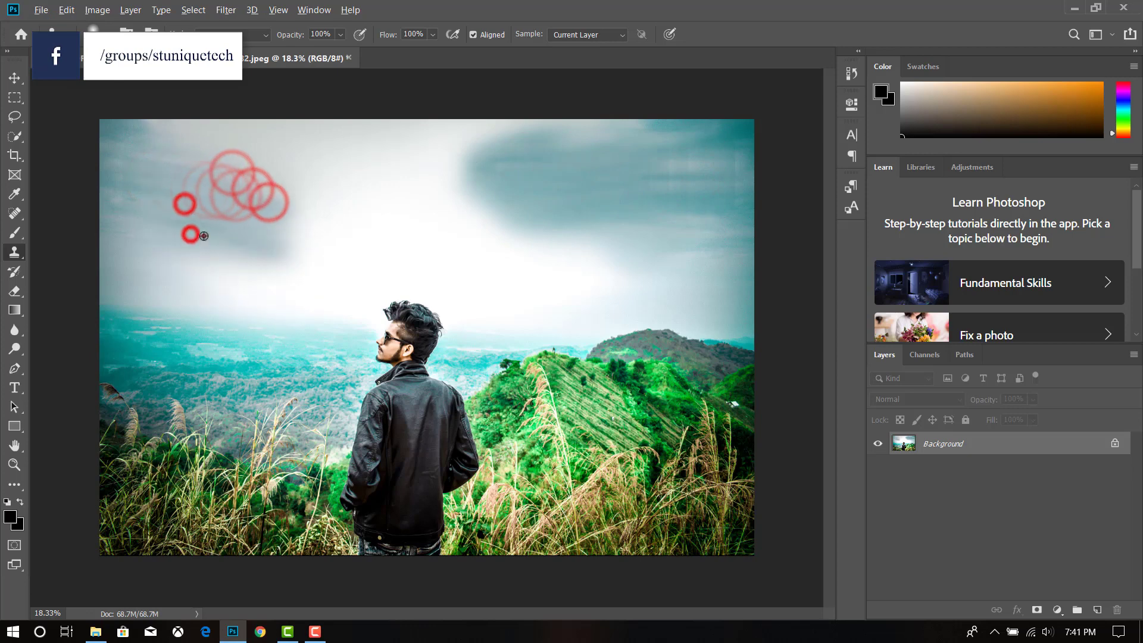
{"action": "mouse_move", "coordinate": [518, 169]}
{"action": "left_mouse_down"}
{"action": "mouse_move", "coordinate": [470, 205]}
{"action": "mouse_move", "coordinate": [422, 163]}
{"action": "left_mouse_up"}
{"action": "left_click_drag", "start_coordinate": [422, 164], "coordinate": [288, 189]}
Fill the mid-left white sky with cloned grey-blue cloud, then bring back the image folder.
{"action": "left_click", "coordinate": [203, 172], "text": "alt"}
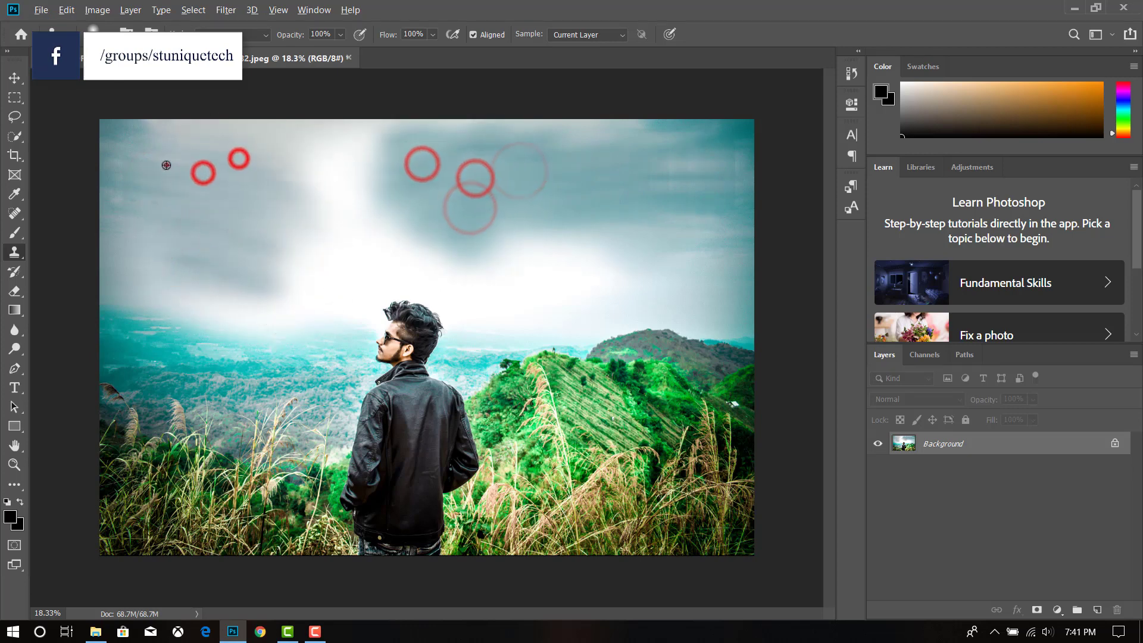
{"action": "left_click_drag", "start_coordinate": [166, 164], "coordinate": [378, 240]}
{"action": "left_click_drag", "start_coordinate": [252, 234], "coordinate": [255, 306]}
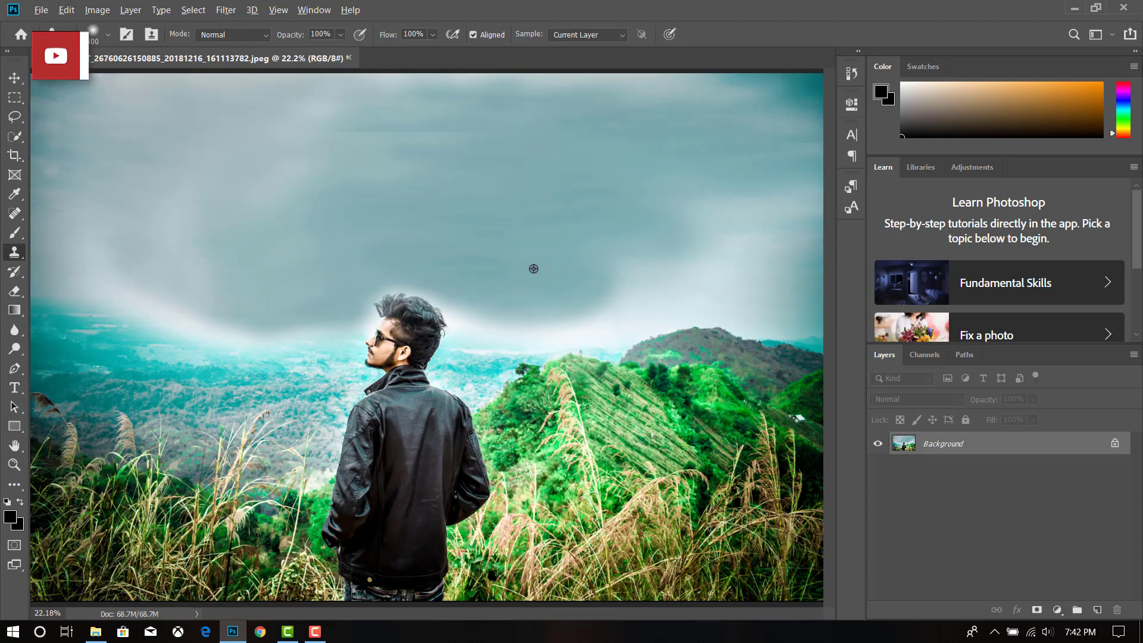
{"action": "scroll", "coordinate": [531, 280], "scroll_direction": "down", "scroll_amount": 5}
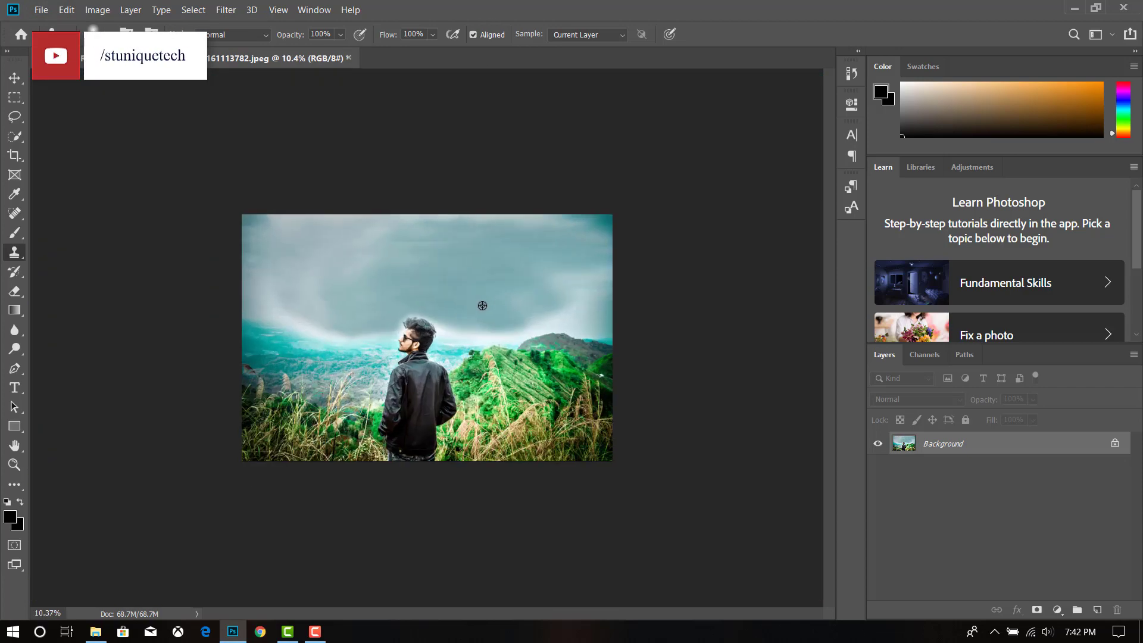
{"action": "scroll", "coordinate": [414, 332], "scroll_direction": "up", "scroll_amount": 5}
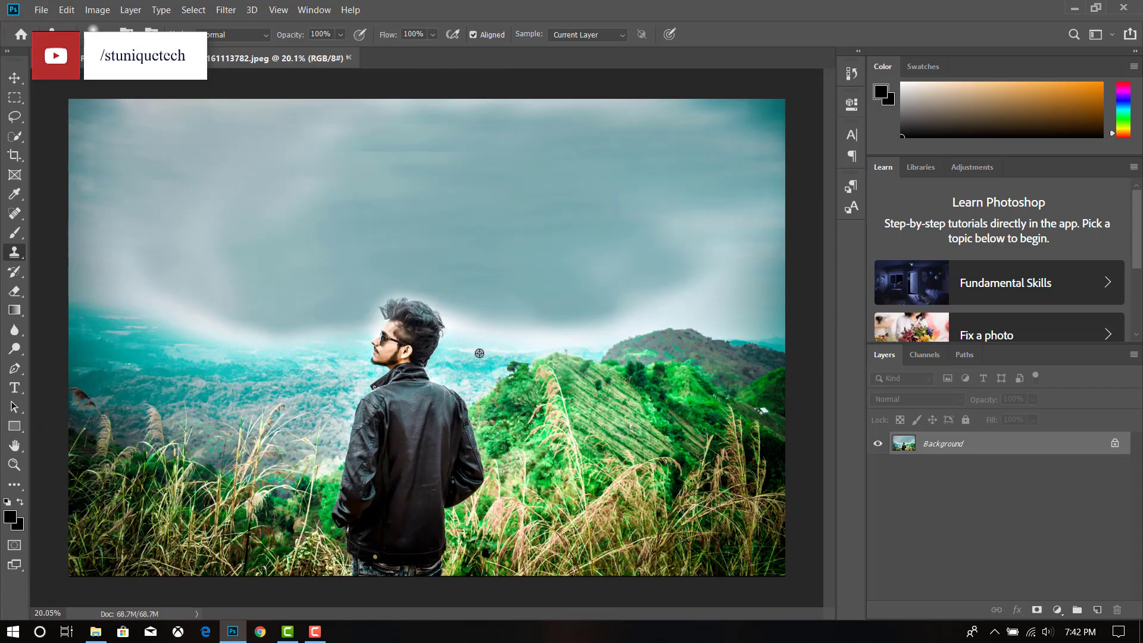
{"action": "left_click", "coordinate": [95, 630]}
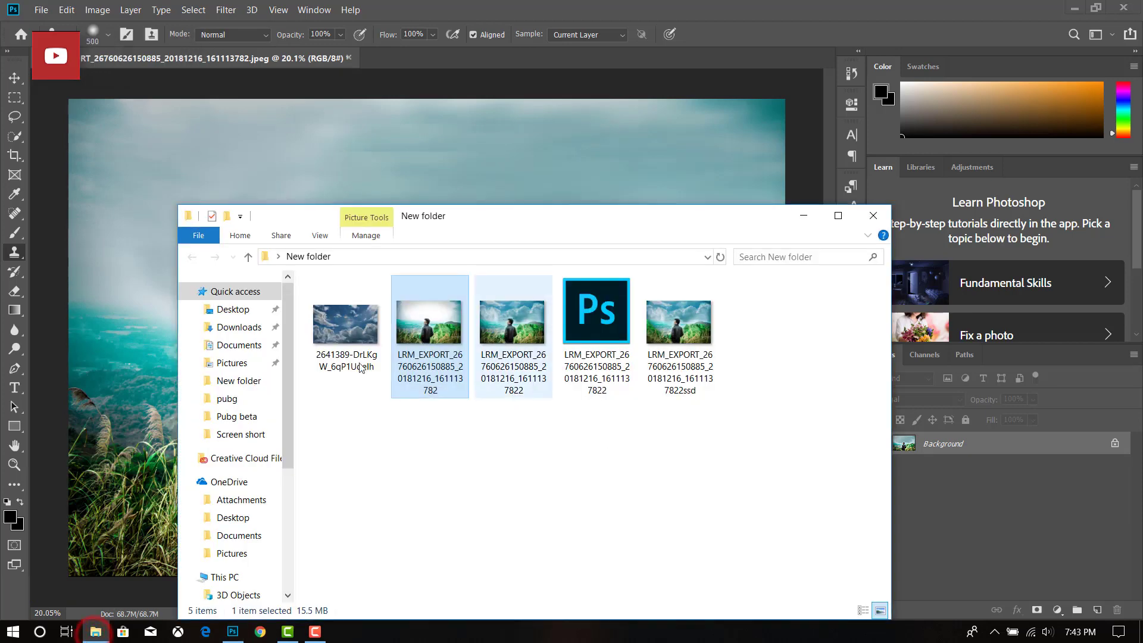
Preview the cloud PNG, then drag it onto the hillside document as a new layer.
{"action": "left_click", "coordinate": [329, 334]}
{"action": "double_click", "coordinate": [329, 334]}
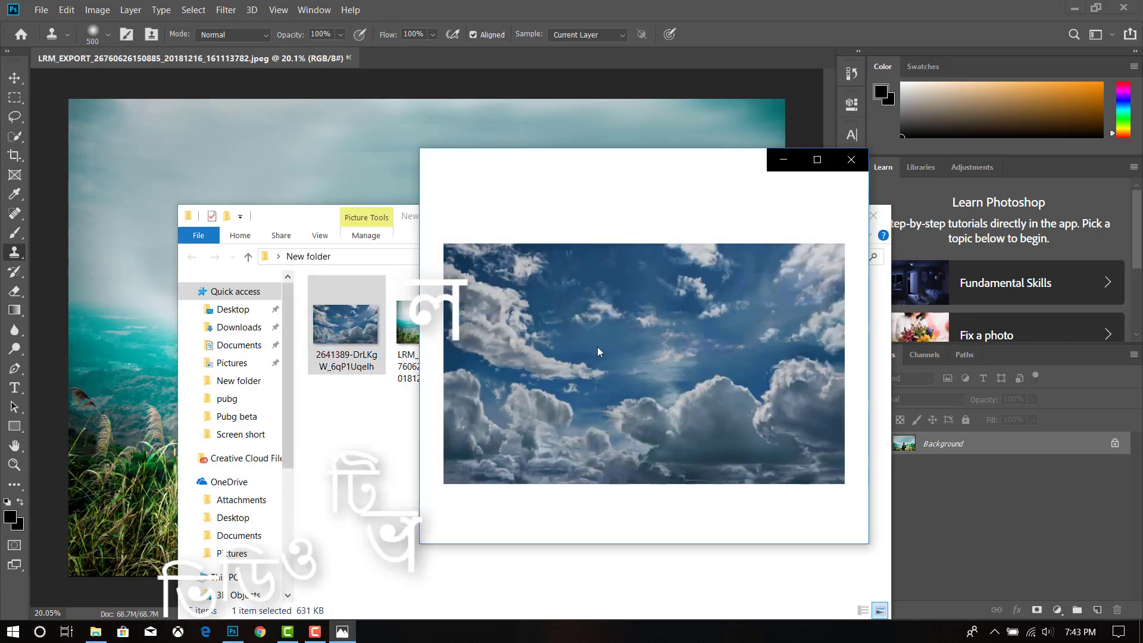
{"action": "left_click", "coordinate": [851, 159]}
{"action": "left_click_drag", "start_coordinate": [329, 222], "coordinate": [515, 214]}
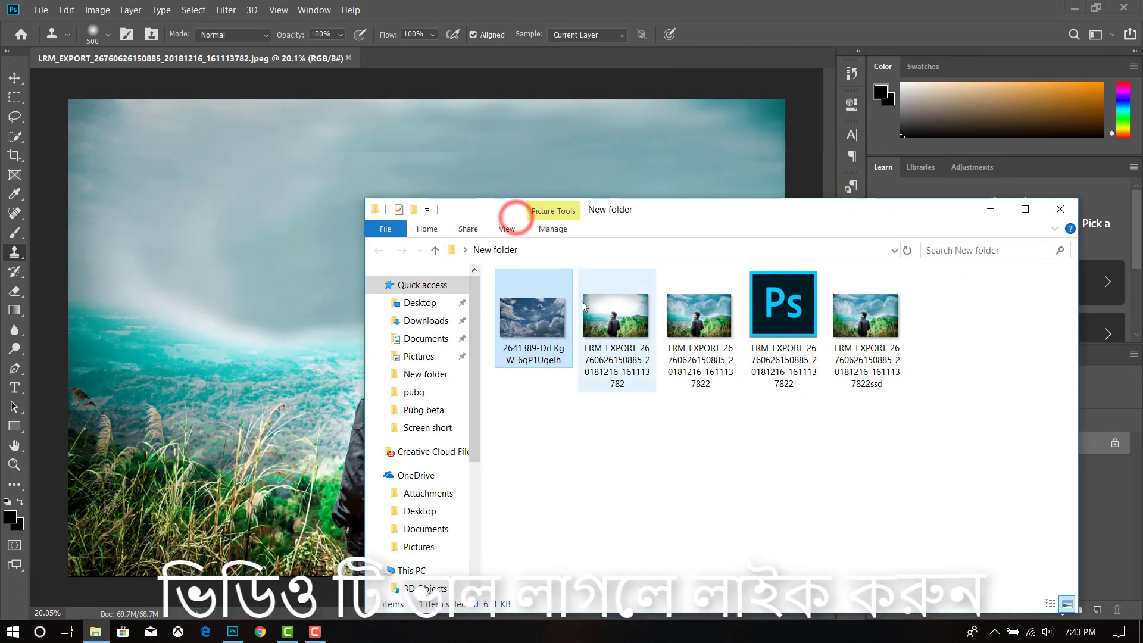
{"action": "left_click_drag", "start_coordinate": [392, 280], "coordinate": [247, 251]}
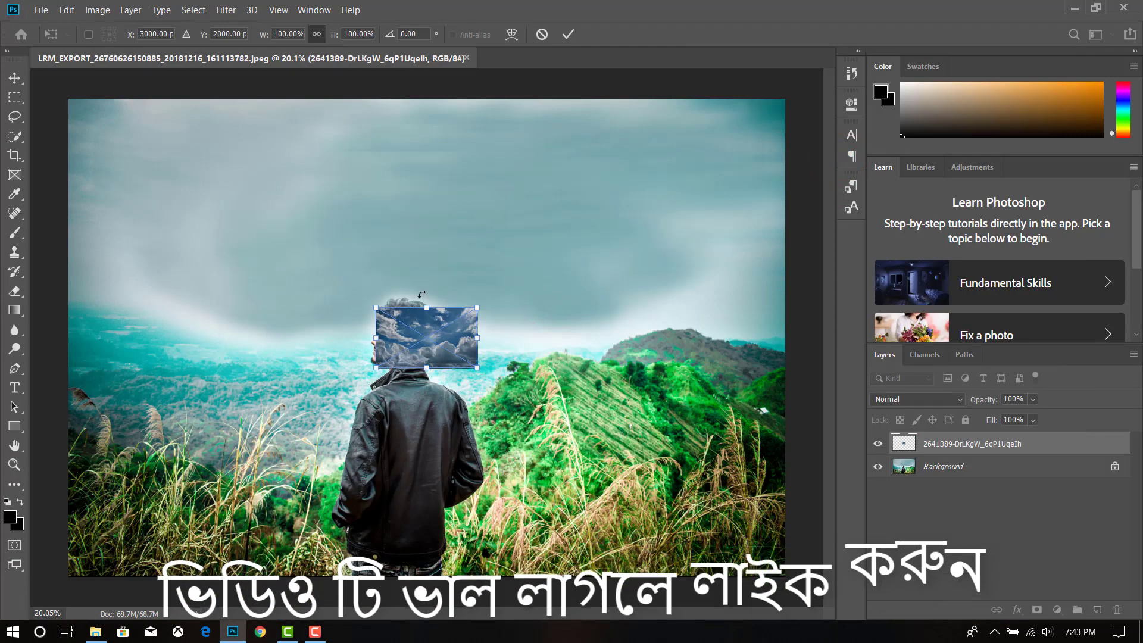
Scale the cloud layer to about 706%, place it above the man's head, and commit.
{"action": "left_click_drag", "start_coordinate": [477, 305], "coordinate": [777, 115]}
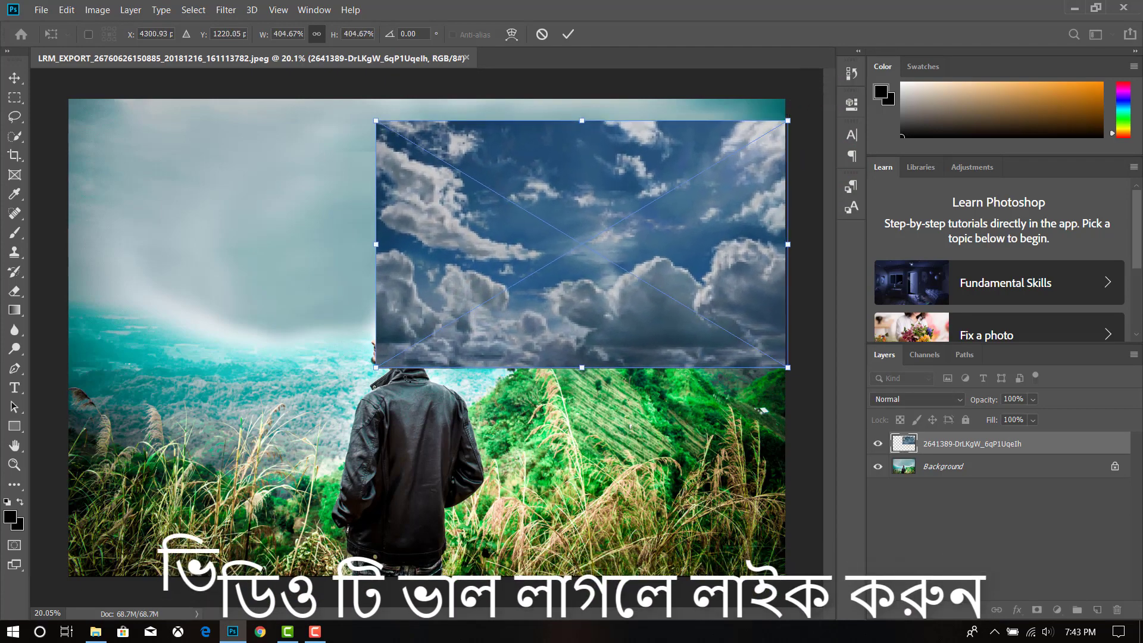
{"action": "left_click_drag", "start_coordinate": [376, 367], "coordinate": [18, 470]}
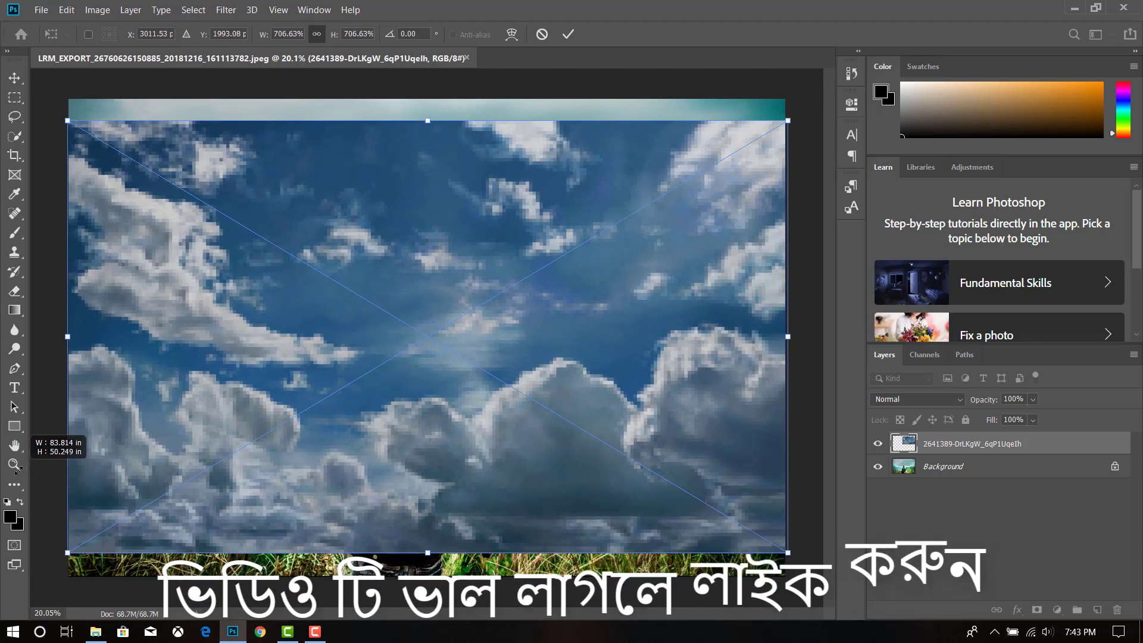
{"action": "left_click_drag", "start_coordinate": [517, 346], "coordinate": [516, 256]}
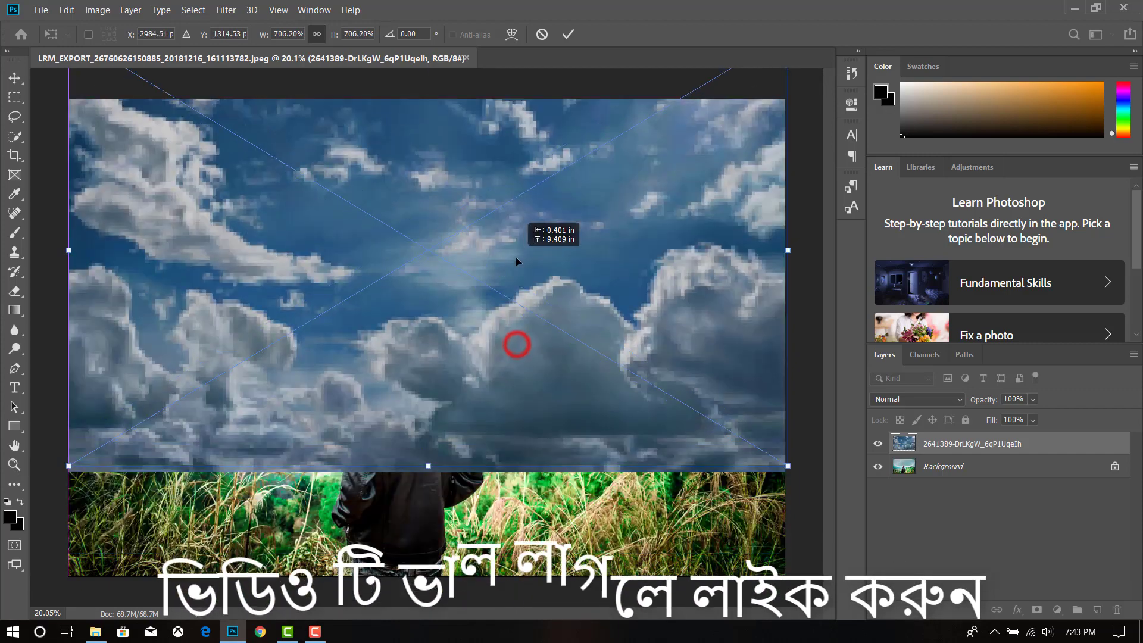
{"action": "key", "text": "ctrl+minus"}
{"action": "mouse_move", "coordinate": [536, 310]}
{"action": "left_mouse_down"}
{"action": "mouse_move", "coordinate": [534, 195]}
{"action": "mouse_move", "coordinate": [537, 209]}
{"action": "left_mouse_up"}
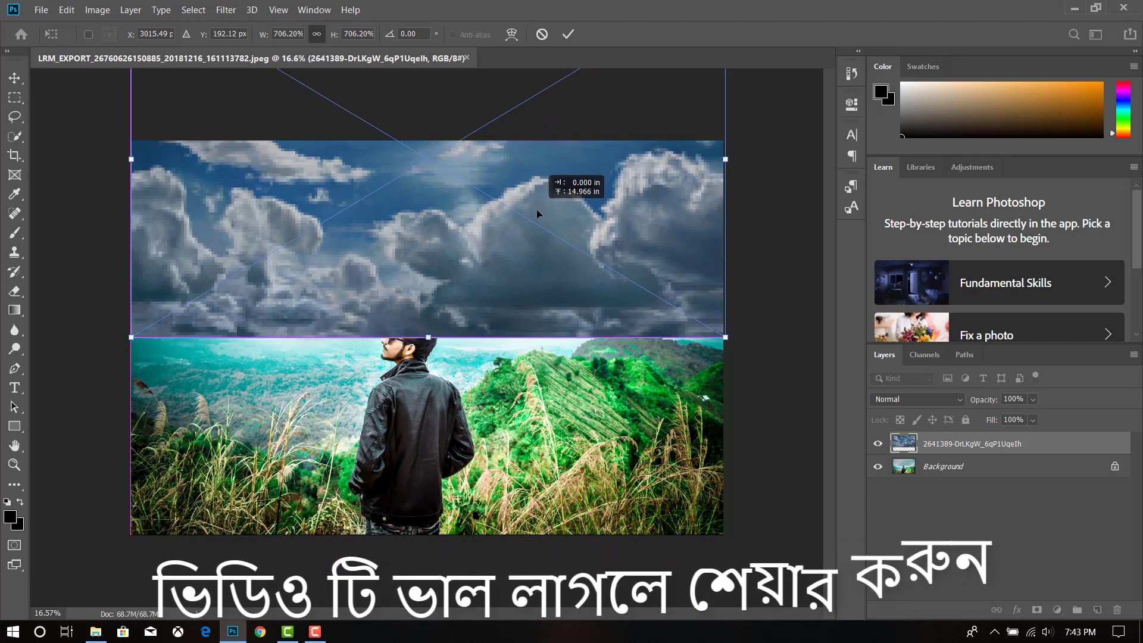
{"action": "left_click", "coordinate": [877, 443]}
{"action": "left_click", "coordinate": [877, 444]}
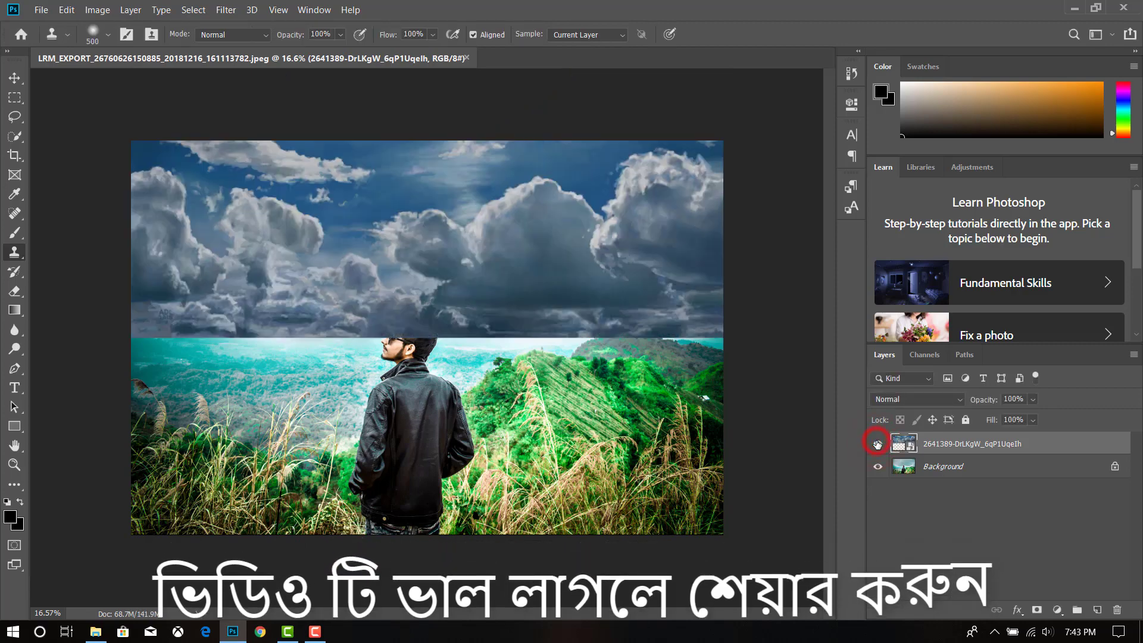
Select the cloud layer and set its blend mode to Overlay.
{"action": "left_click", "coordinate": [13, 81]}
{"action": "left_click", "coordinate": [579, 298]}
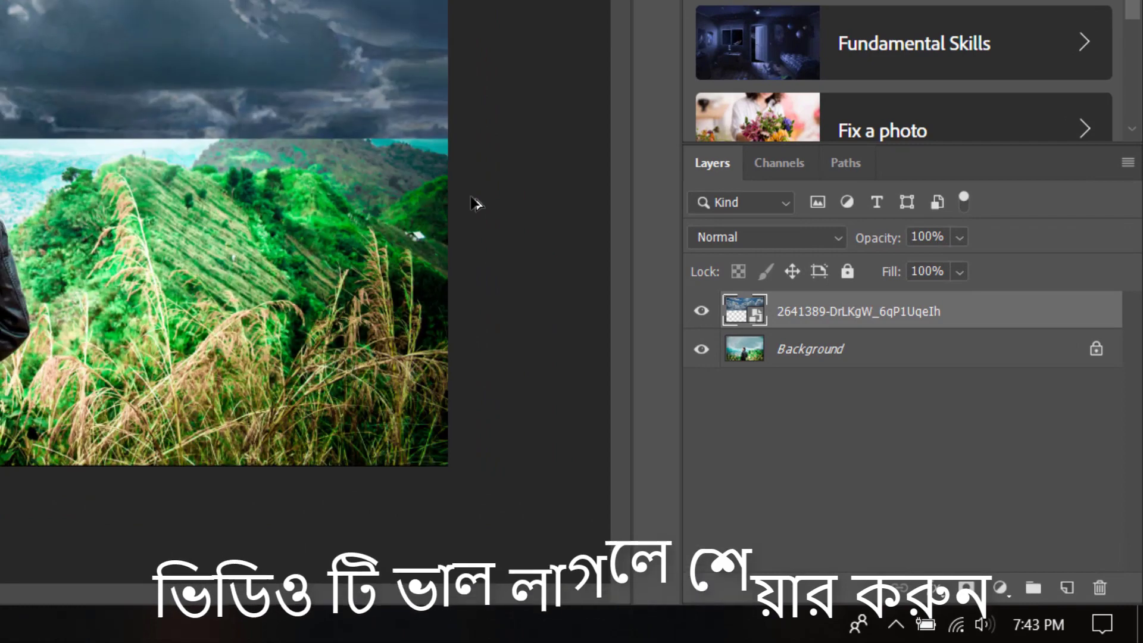
{"action": "left_click", "coordinate": [837, 310]}
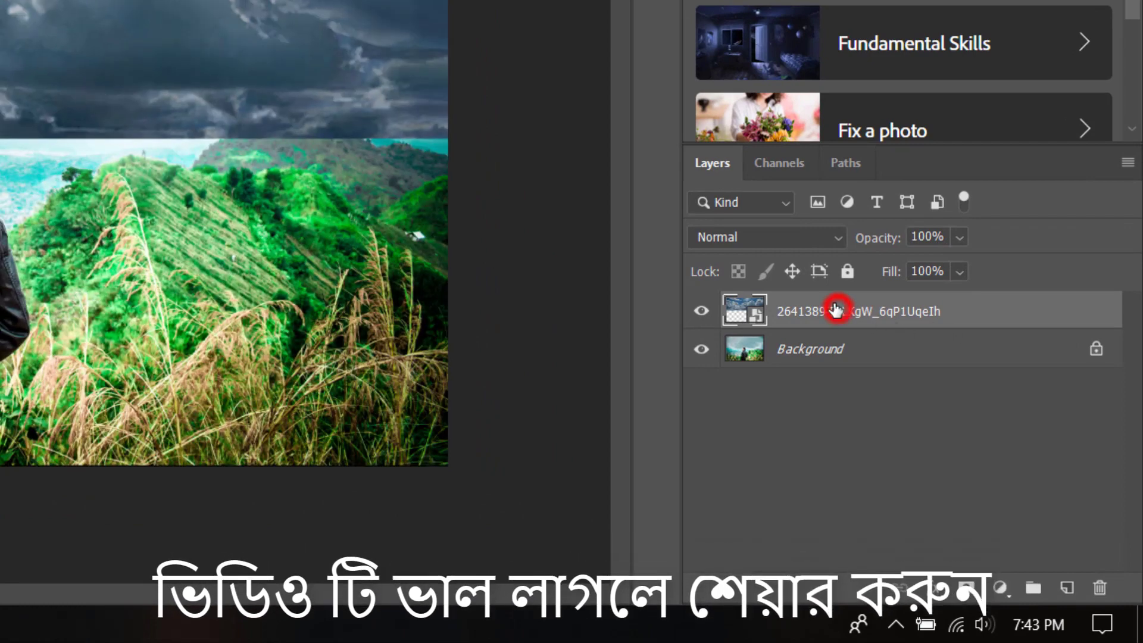
{"action": "left_click", "coordinate": [735, 235]}
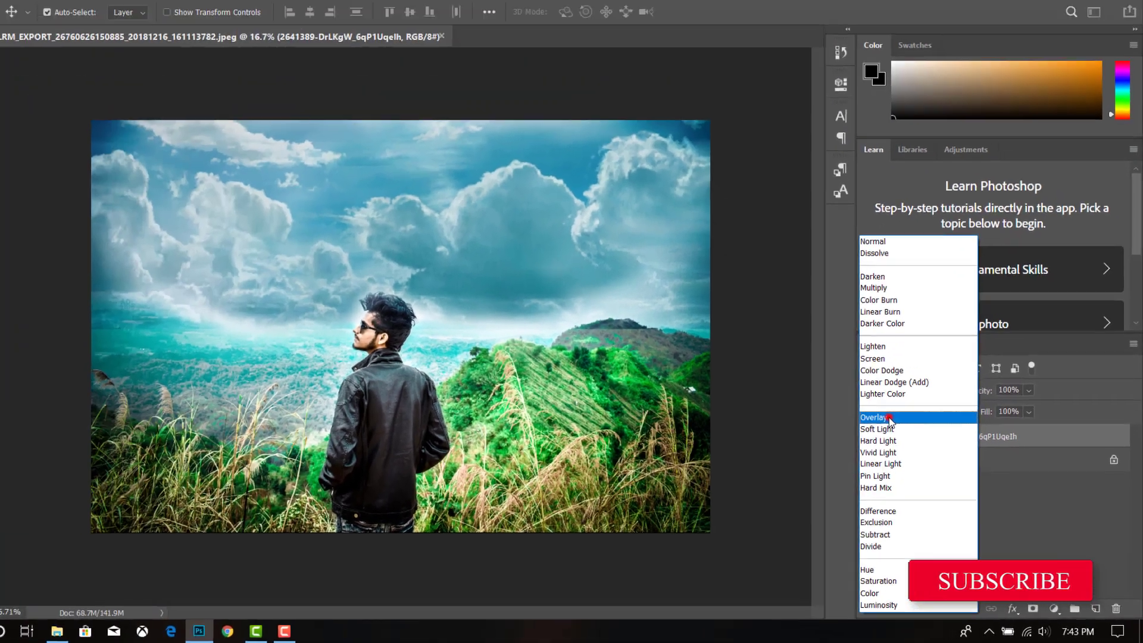
{"action": "left_click", "coordinate": [754, 282]}
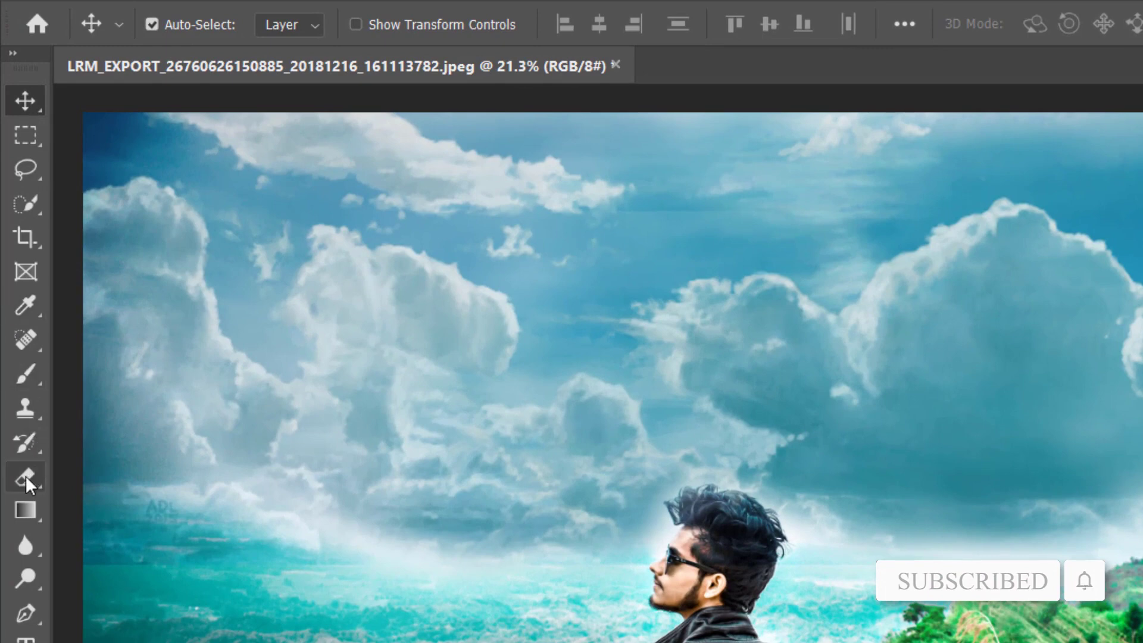
Set the Eraser to a 100 px brush at about 6% hardness and select the cloud layer.
{"action": "left_click", "coordinate": [25, 475]}
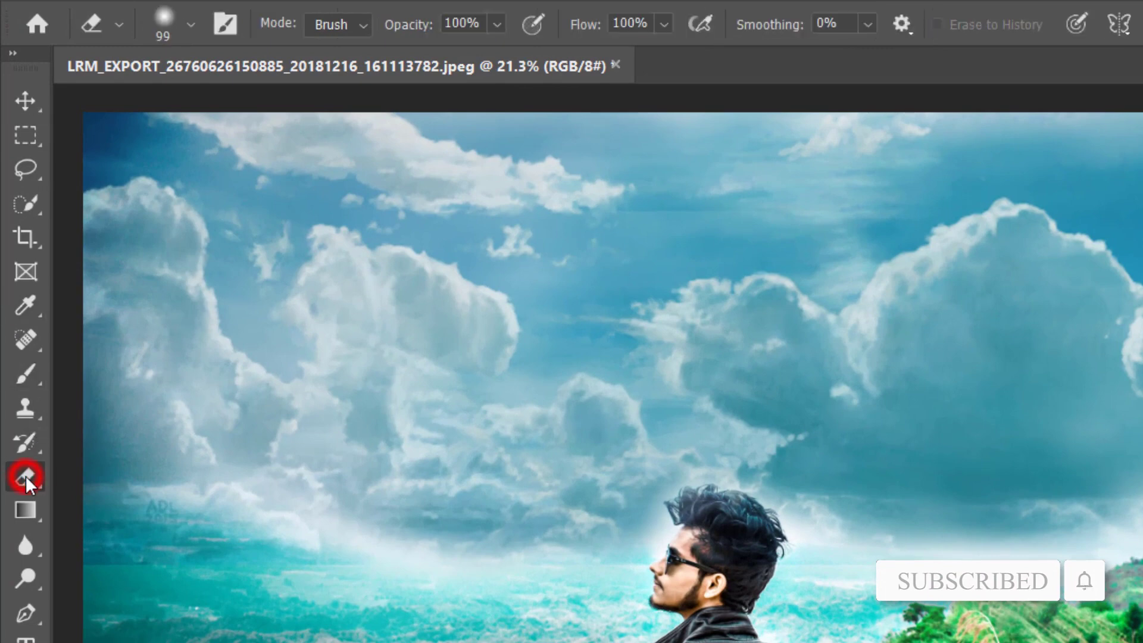
{"action": "left_click", "coordinate": [185, 25]}
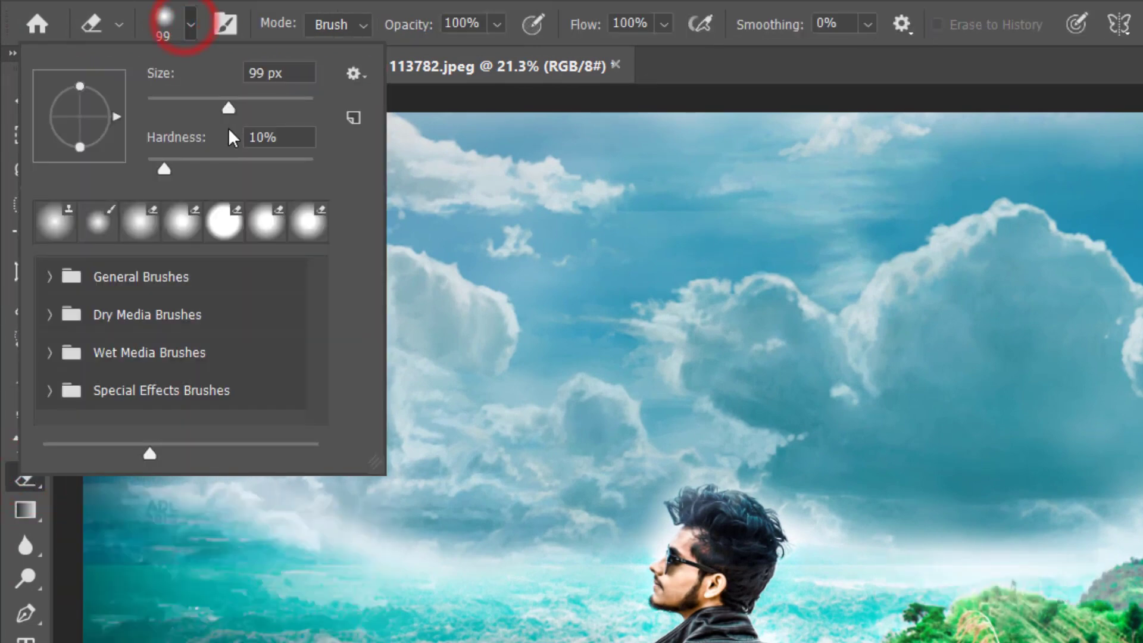
{"action": "left_click_drag", "start_coordinate": [228, 108], "coordinate": [231, 107]}
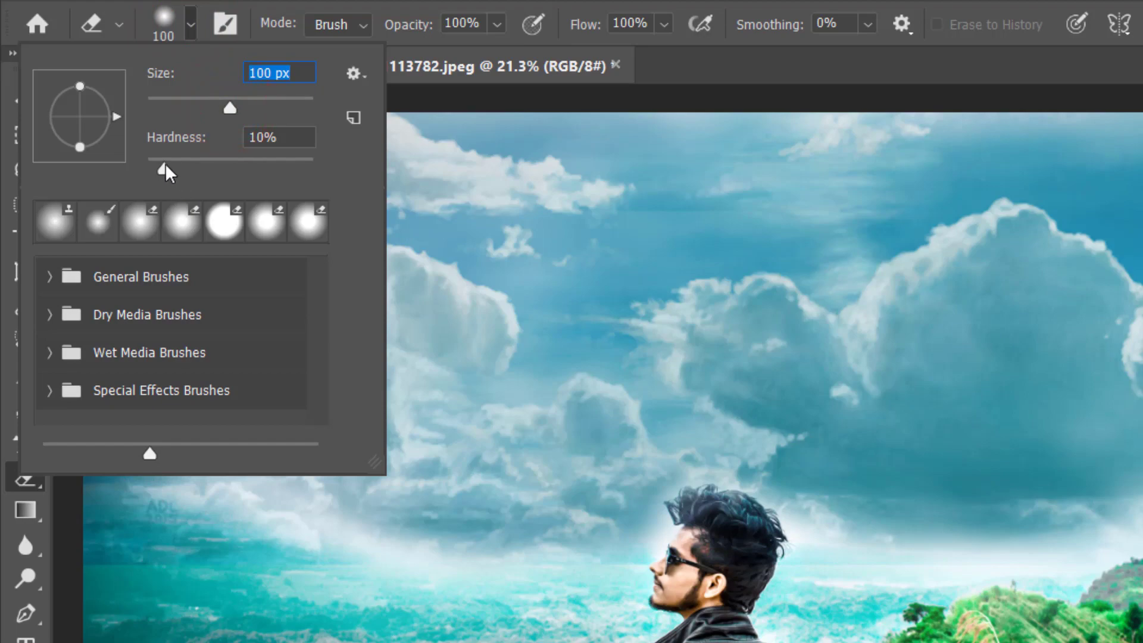
{"action": "left_click_drag", "start_coordinate": [154, 165], "coordinate": [158, 166]}
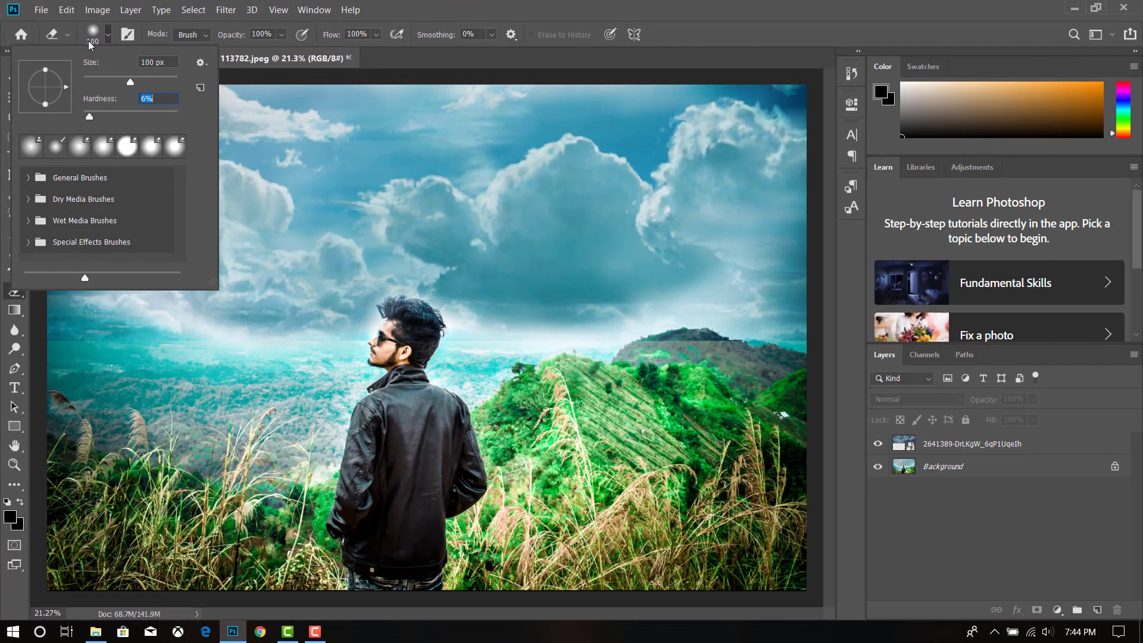
{"action": "left_click", "coordinate": [107, 37]}
{"action": "scroll", "coordinate": [344, 340], "scroll_direction": "down", "scroll_amount": 1}
{"action": "scroll", "coordinate": [344, 341], "scroll_direction": "up", "scroll_amount": 2}
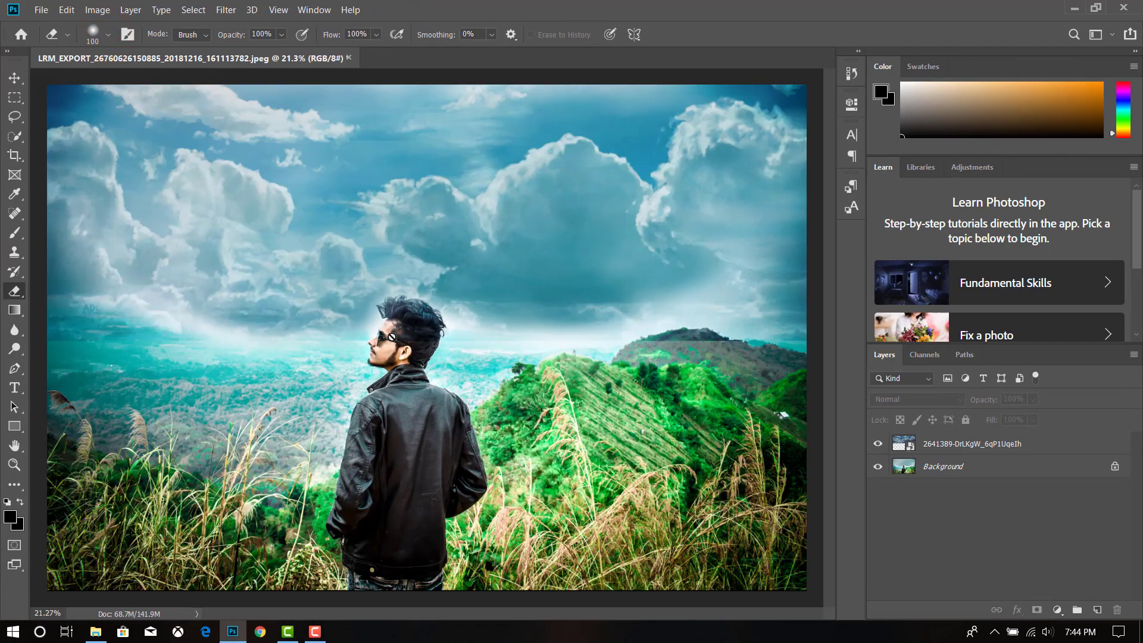
{"action": "scroll", "coordinate": [344, 340], "scroll_direction": "up", "scroll_amount": 2}
{"action": "left_click", "coordinate": [957, 445]}
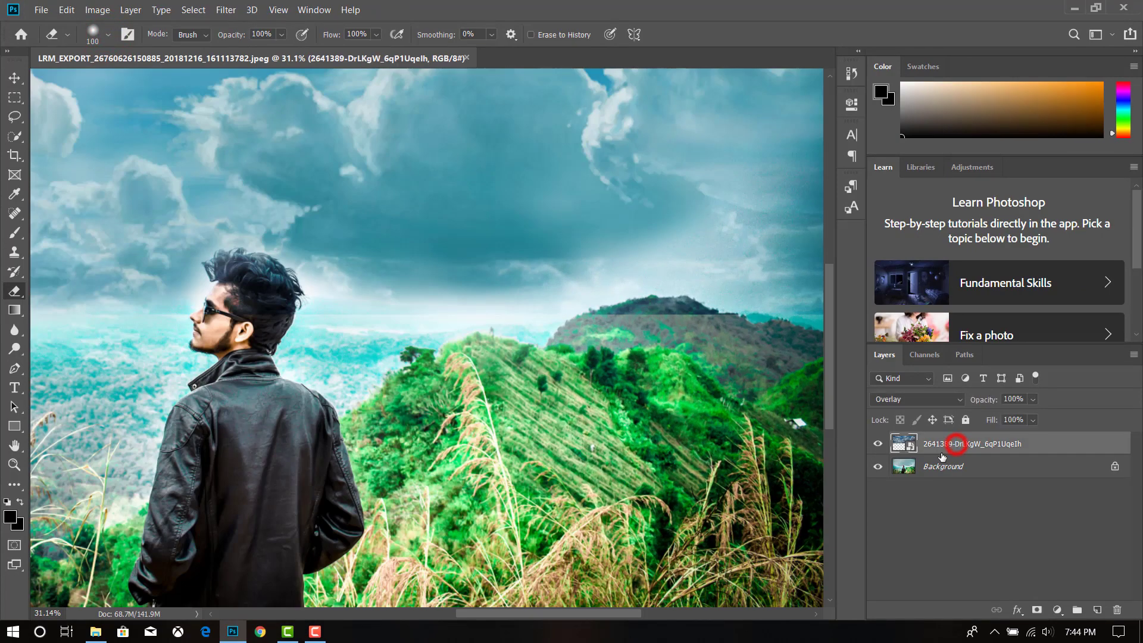
{"action": "scroll", "coordinate": [650, 342], "scroll_direction": "up", "scroll_amount": 1}
Rasterize the cloud smart object and erase the clouds covering the man's hair.
{"action": "left_click", "coordinate": [619, 237]}
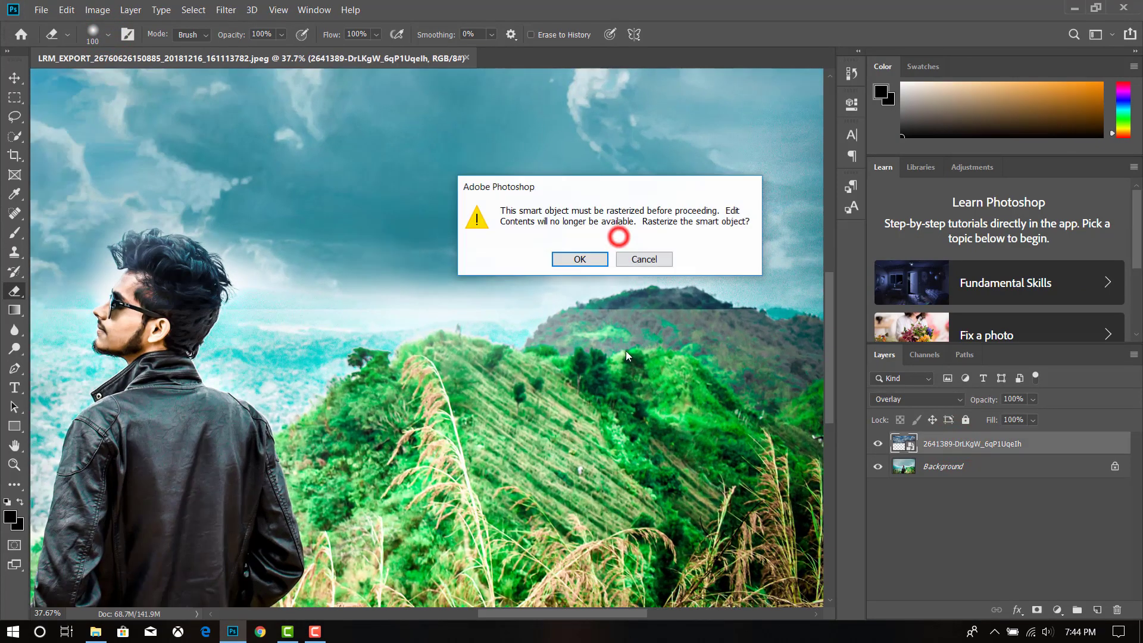
{"action": "left_click", "coordinate": [580, 260]}
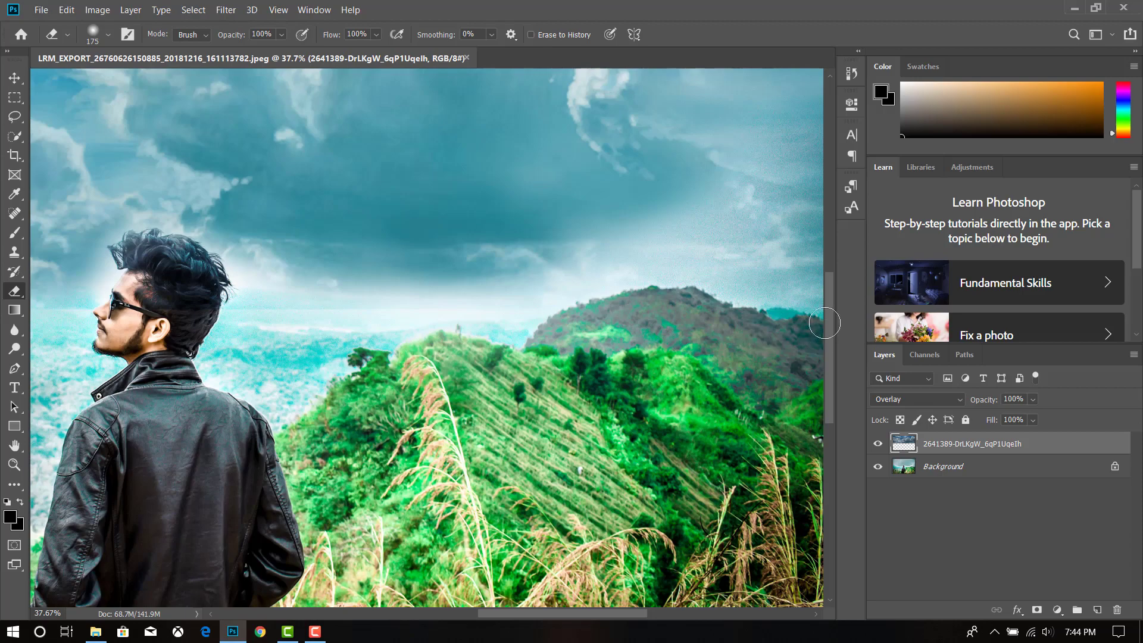
{"action": "scroll", "coordinate": [302, 351], "scroll_direction": "up", "scroll_amount": 3}
{"action": "scroll", "coordinate": [403, 327], "scroll_direction": "up", "scroll_amount": 2}
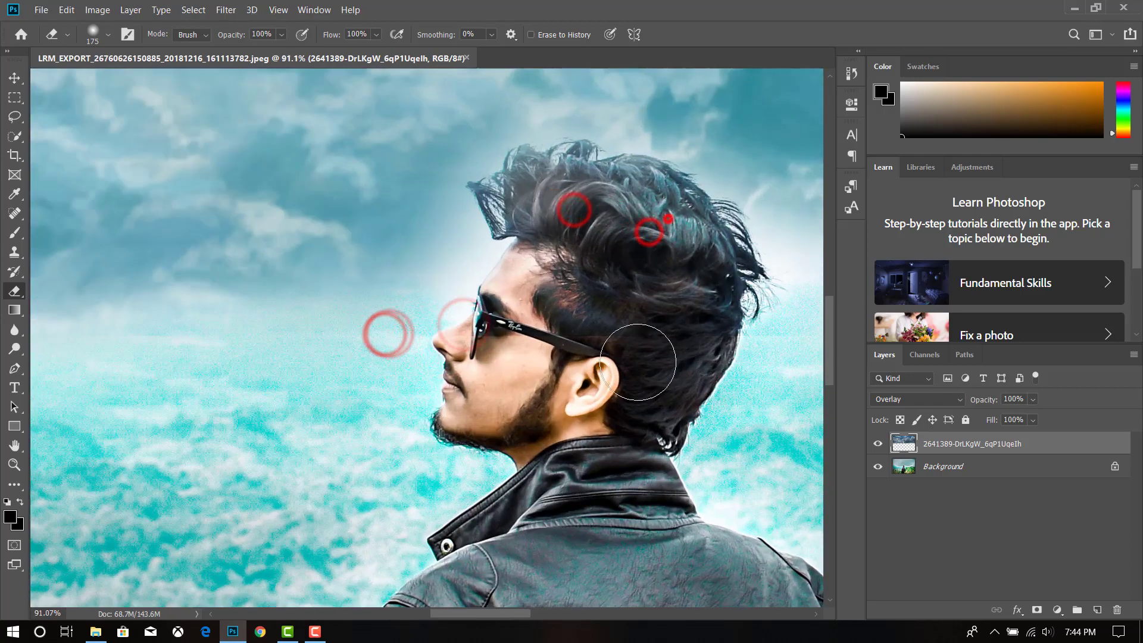
{"action": "left_click_drag", "start_coordinate": [637, 362], "coordinate": [649, 397]}
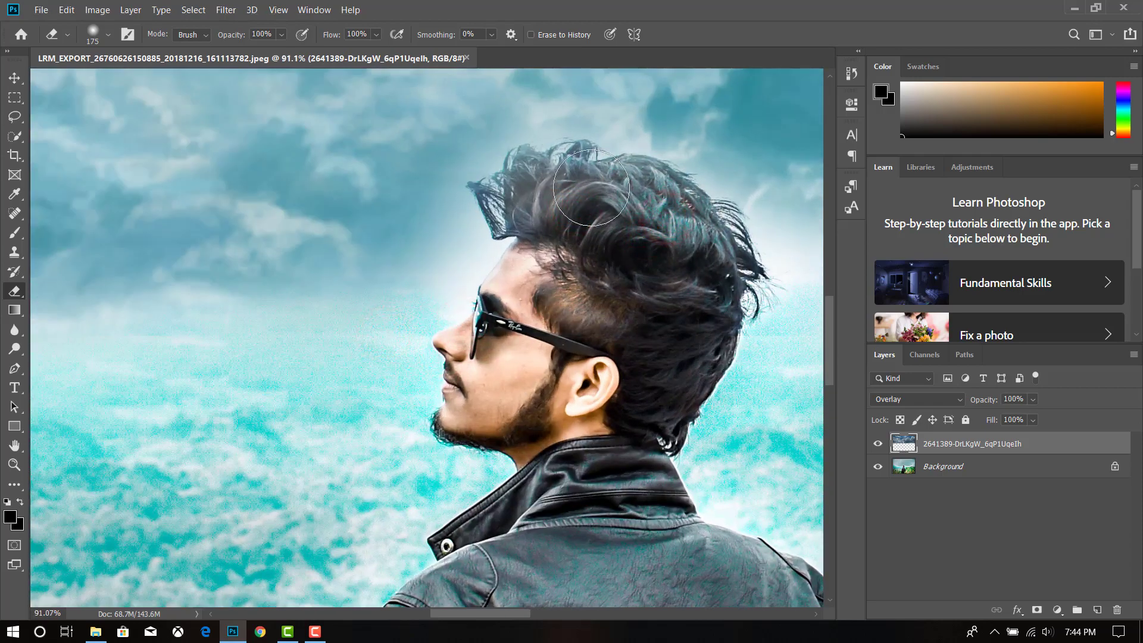
Inspect the erased result and select the new empty Layer 1 on top.
{"action": "scroll", "coordinate": [252, 457], "scroll_direction": "down", "scroll_amount": 3}
{"action": "scroll", "coordinate": [112, 335], "scroll_direction": "up", "scroll_amount": 2}
{"action": "scroll", "coordinate": [536, 334], "scroll_direction": "down", "scroll_amount": 1}
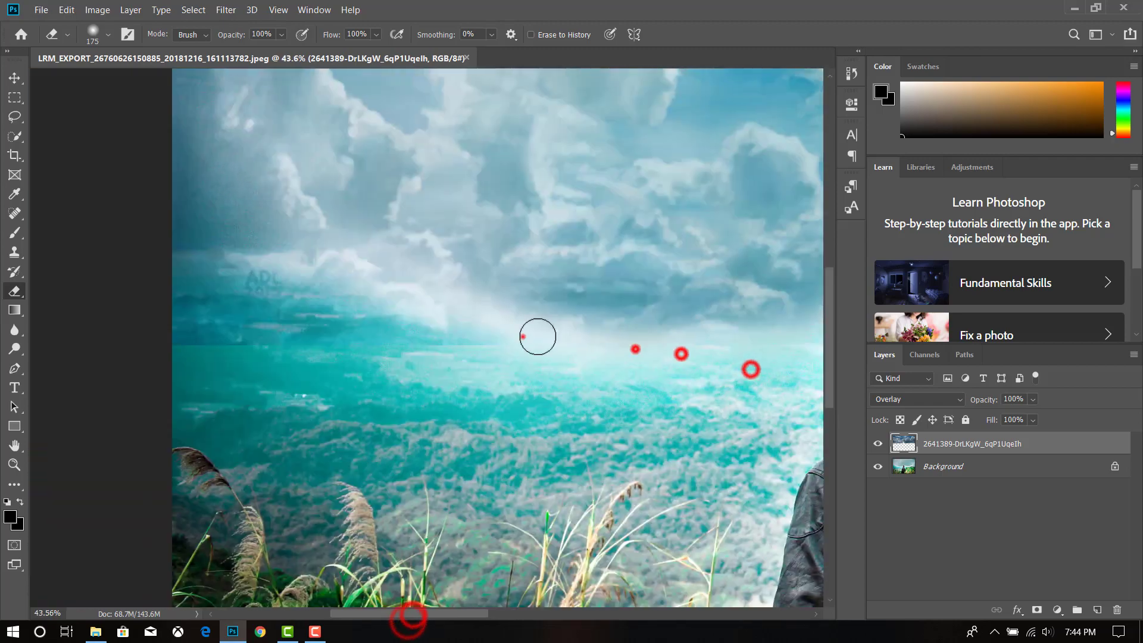
{"action": "scroll", "coordinate": [346, 328], "scroll_direction": "down", "scroll_amount": 4}
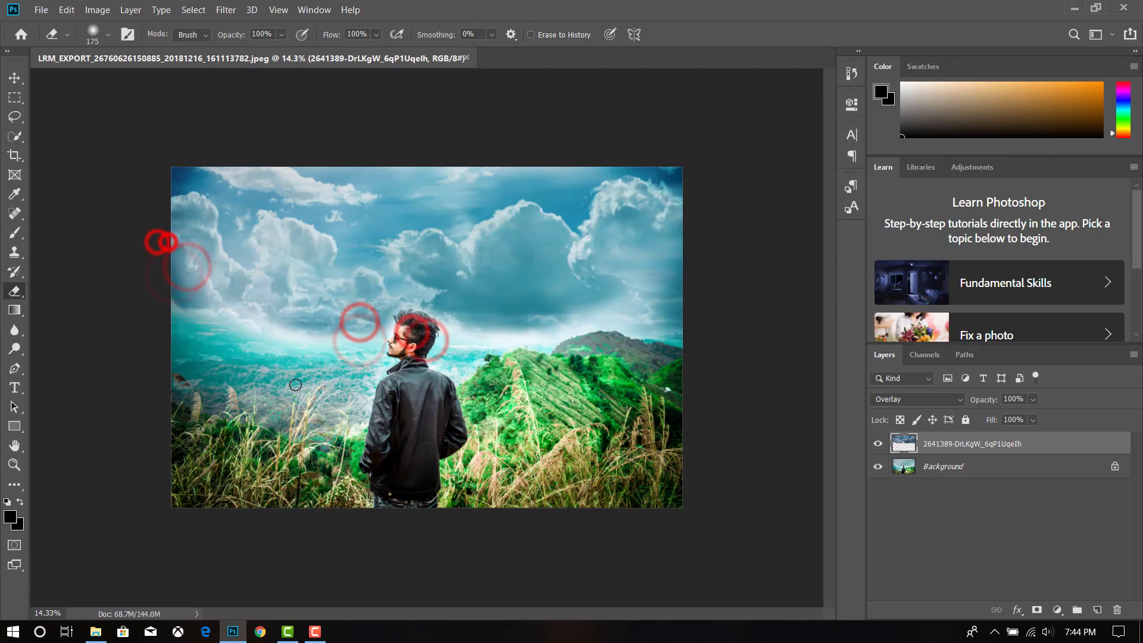
{"action": "scroll", "coordinate": [380, 342], "scroll_direction": "down", "scroll_amount": 1}
{"action": "scroll", "coordinate": [381, 342], "scroll_direction": "up", "scroll_amount": 5}
{"action": "scroll", "coordinate": [384, 315], "scroll_direction": "up", "scroll_amount": 2}
{"action": "scroll", "coordinate": [390, 286], "scroll_direction": "up", "scroll_amount": 2}
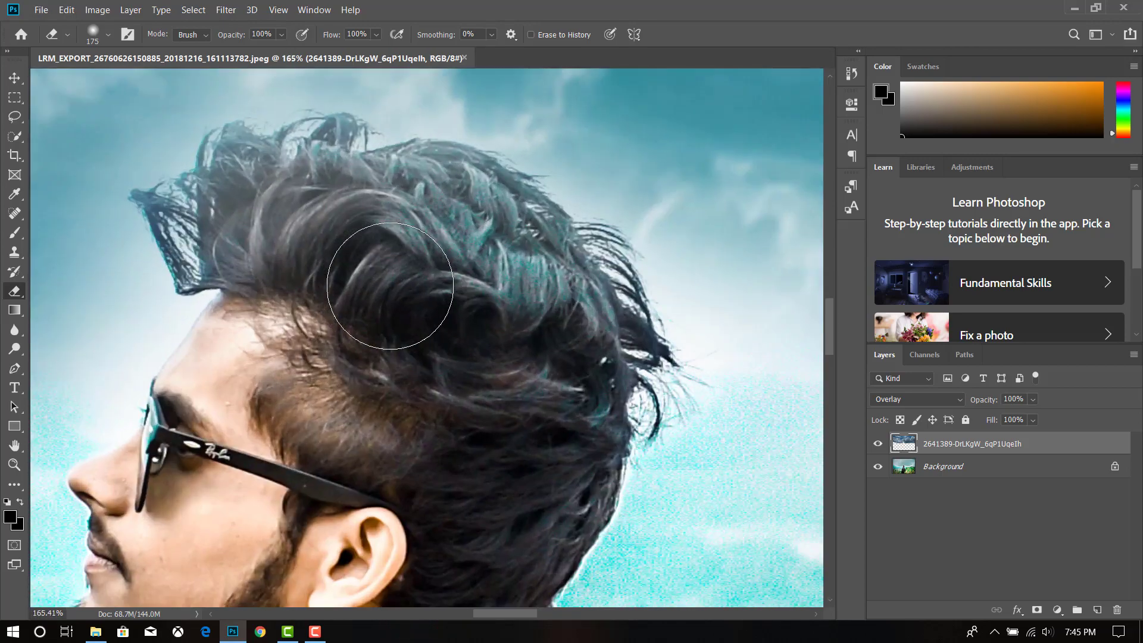
{"action": "scroll", "coordinate": [390, 286], "scroll_direction": "down", "scroll_amount": 3}
{"action": "scroll", "coordinate": [390, 289], "scroll_direction": "down", "scroll_amount": 2}
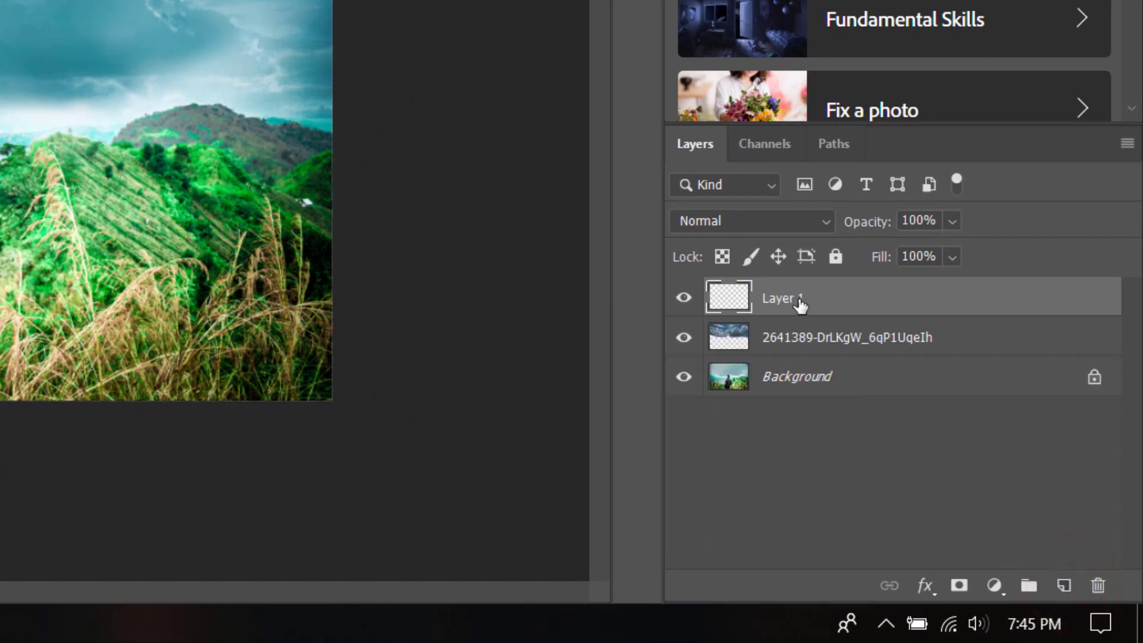
{"action": "left_click", "coordinate": [799, 303]}
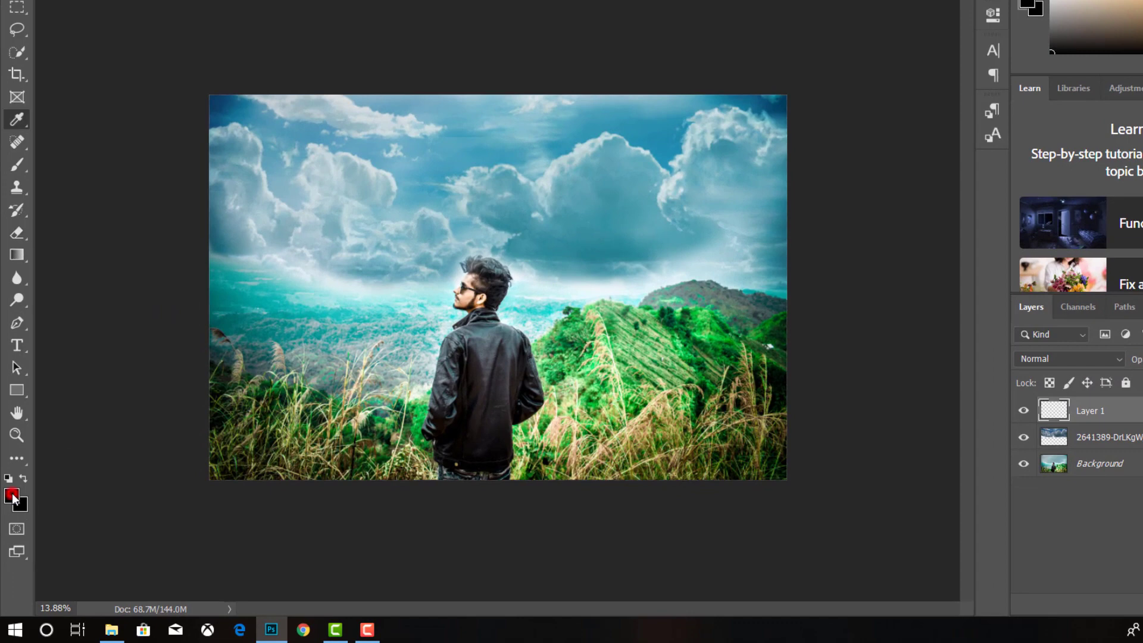
Set both foreground and background colours to black #000000.
{"action": "left_click", "coordinate": [11, 497]}
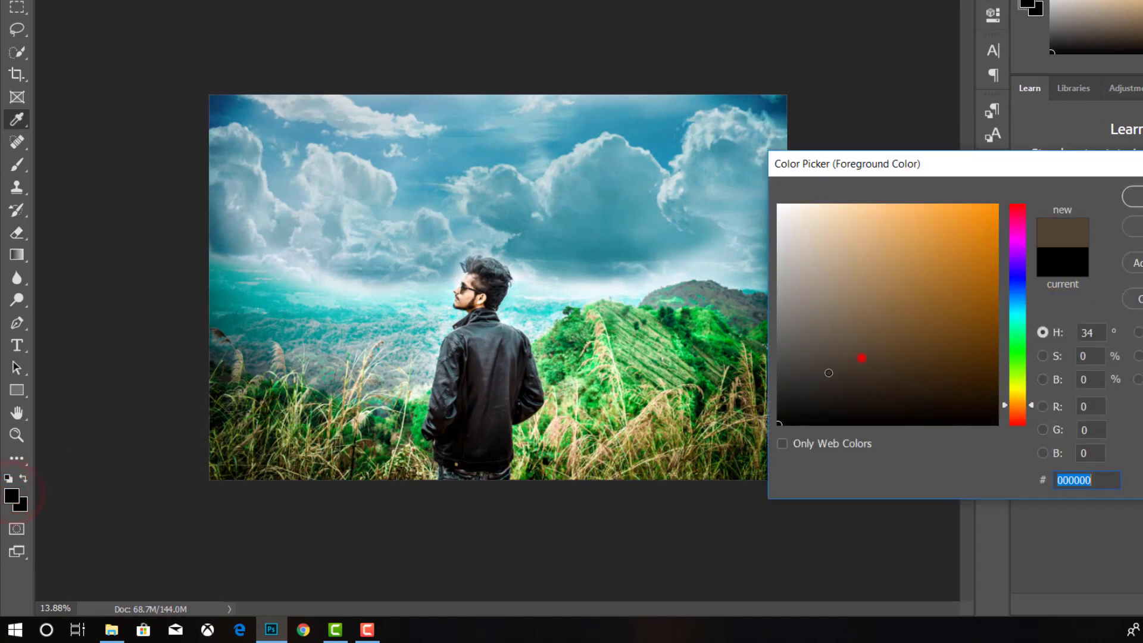
{"action": "left_click", "coordinate": [1134, 198]}
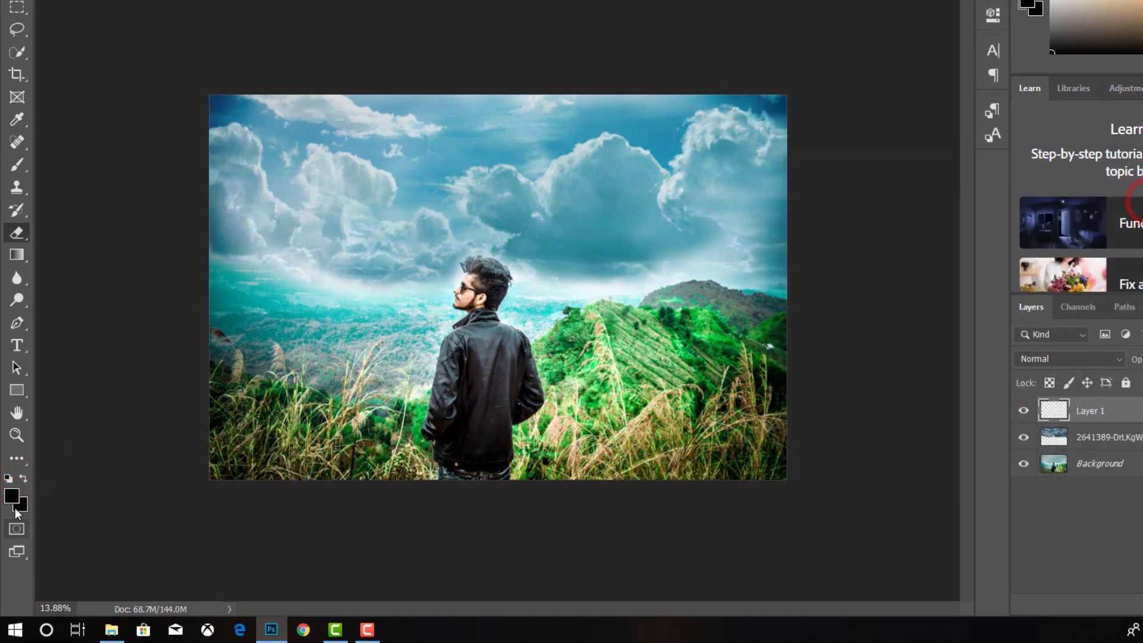
{"action": "left_click", "coordinate": [19, 505]}
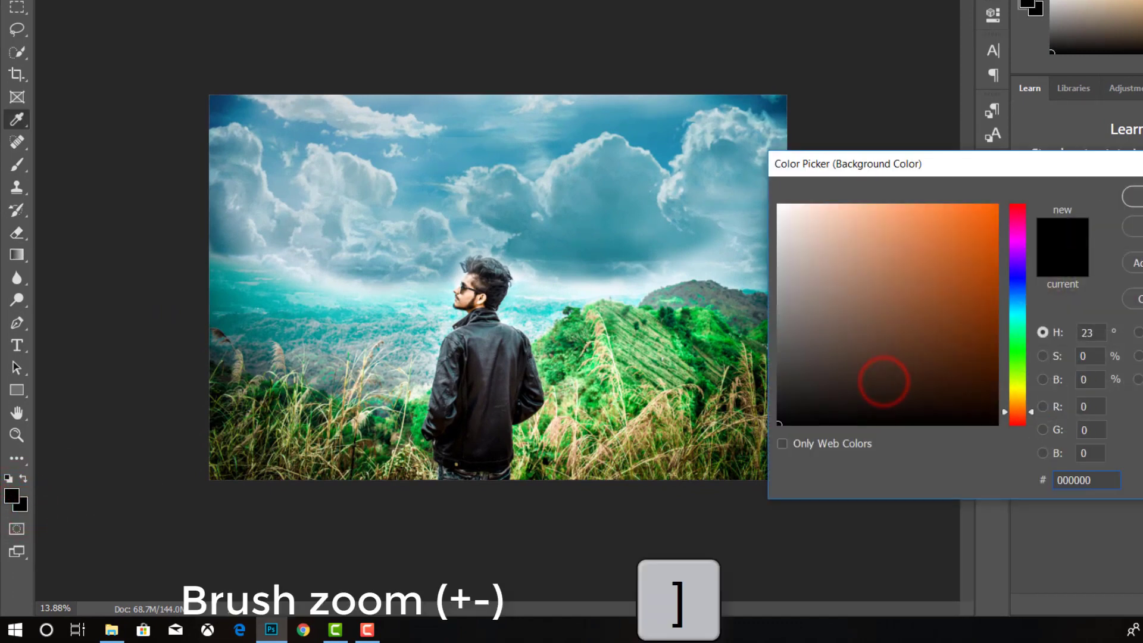
{"action": "left_click", "coordinate": [1134, 197]}
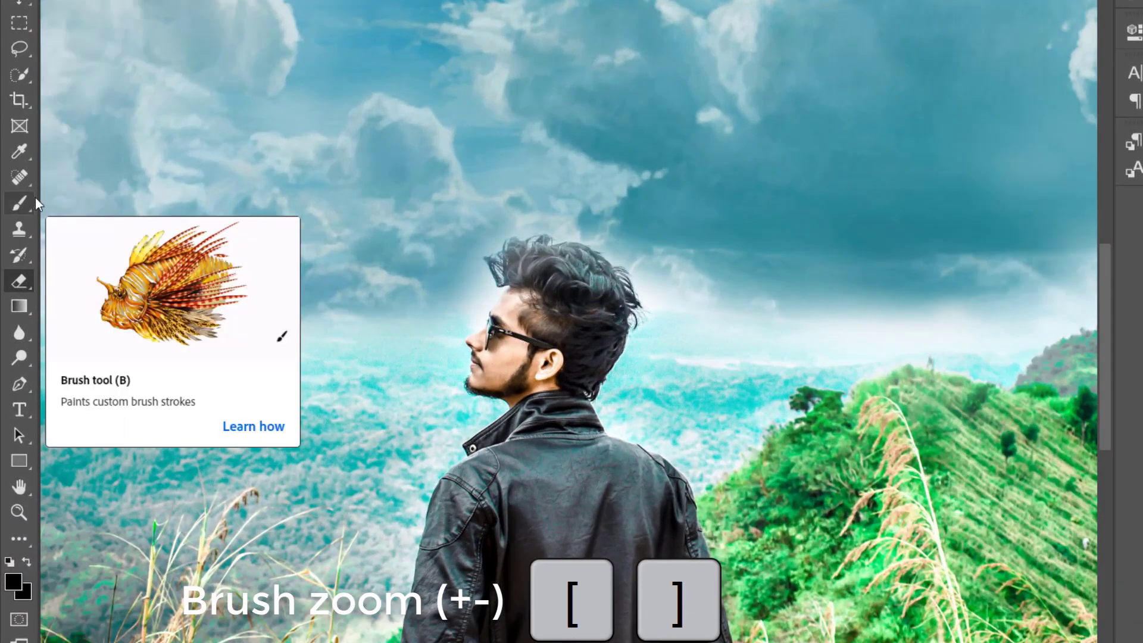
Choose the Brush tool with 250 px size and 10% hardness.
{"action": "left_click", "coordinate": [19, 204]}
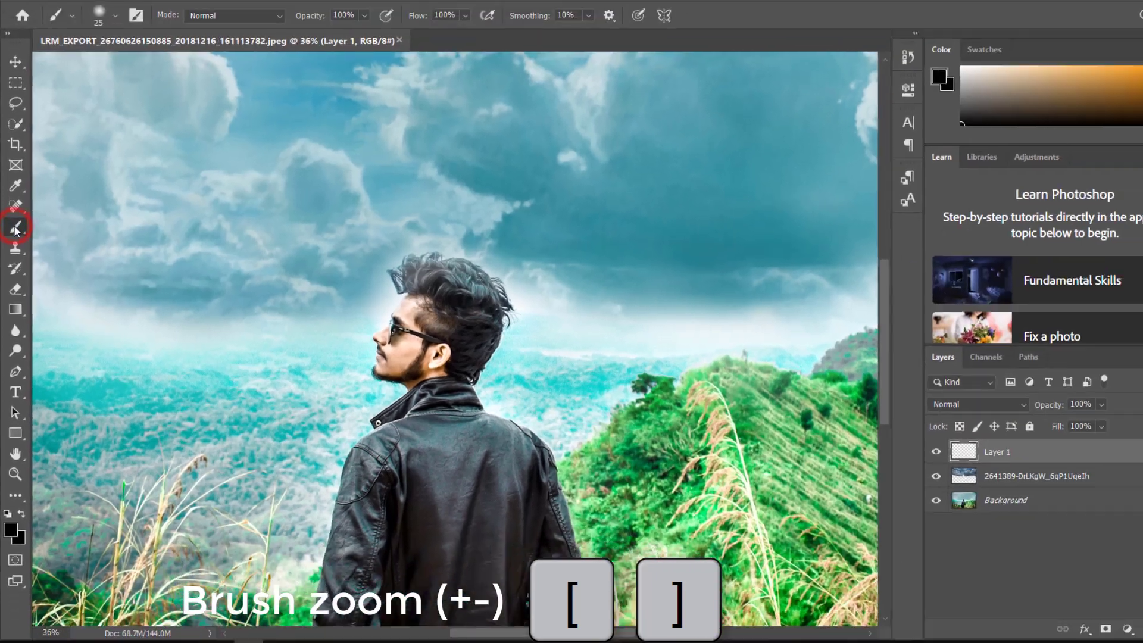
{"action": "scroll", "coordinate": [434, 315], "scroll_direction": "up", "scroll_amount": 2}
{"action": "scroll", "coordinate": [433, 314], "scroll_direction": "up", "scroll_amount": 2}
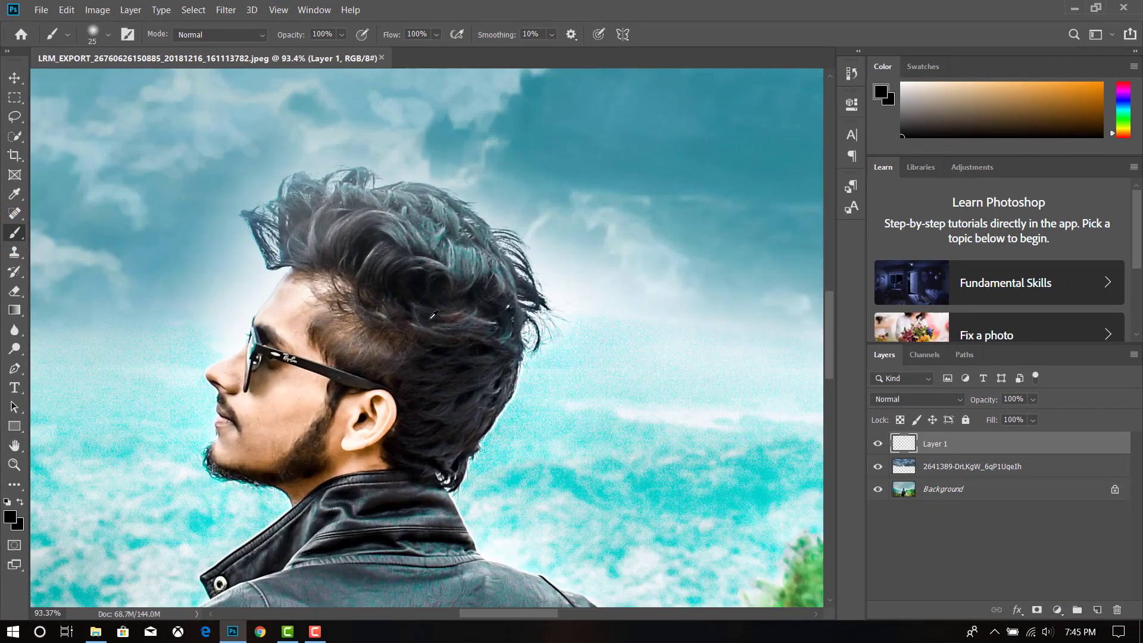
{"action": "scroll", "coordinate": [433, 314], "scroll_direction": "up", "scroll_amount": 2}
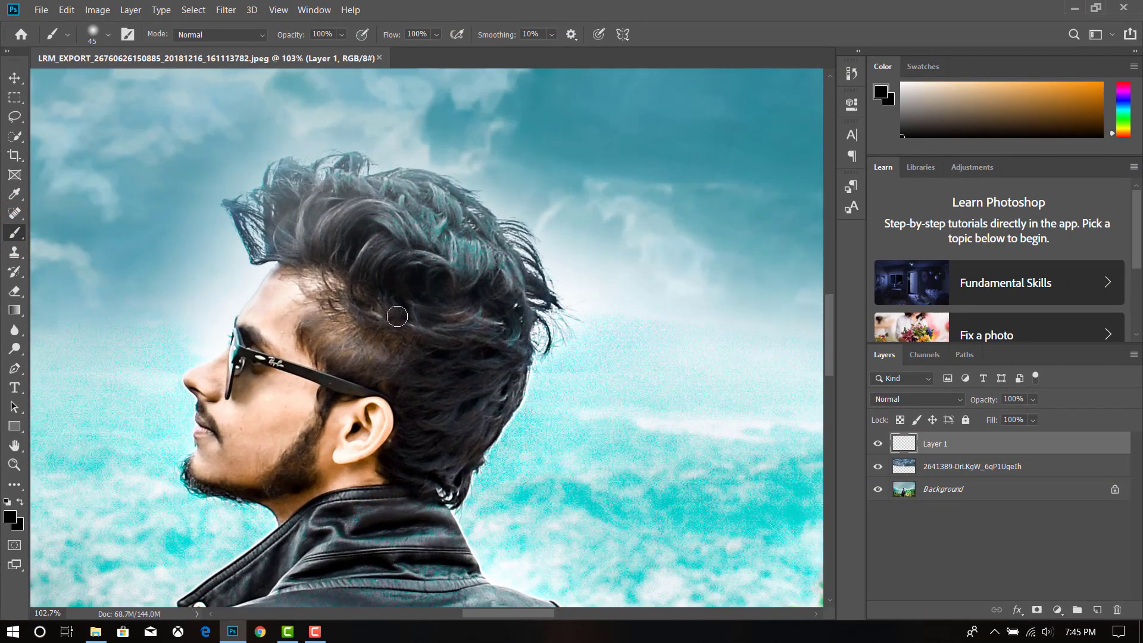
{"action": "left_click", "coordinate": [107, 41]}
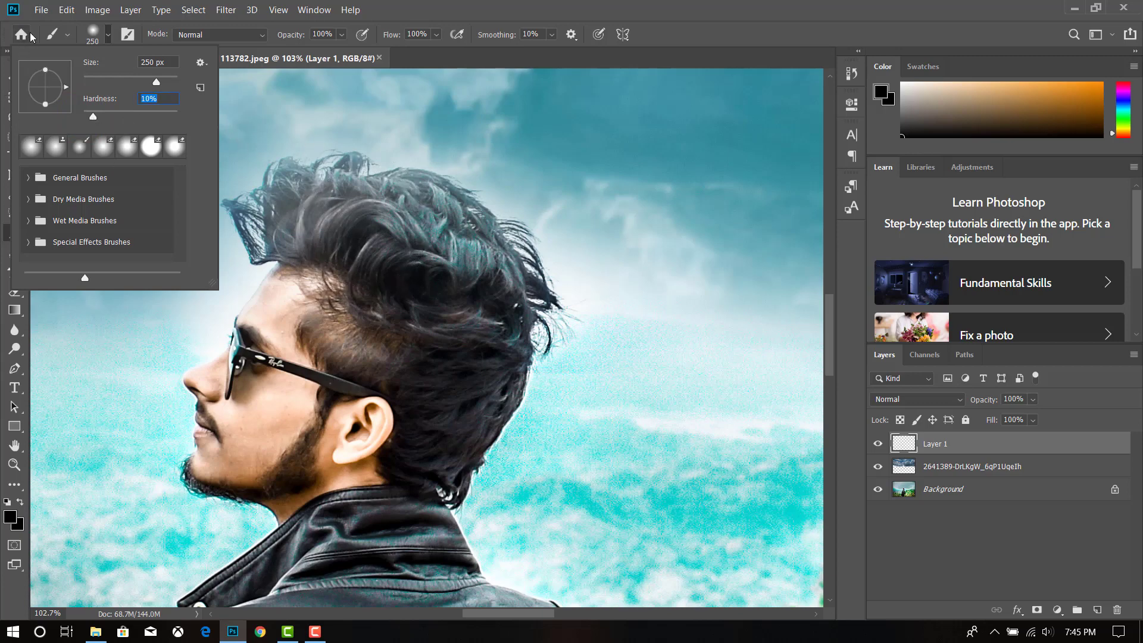
{"action": "left_click", "coordinate": [107, 31]}
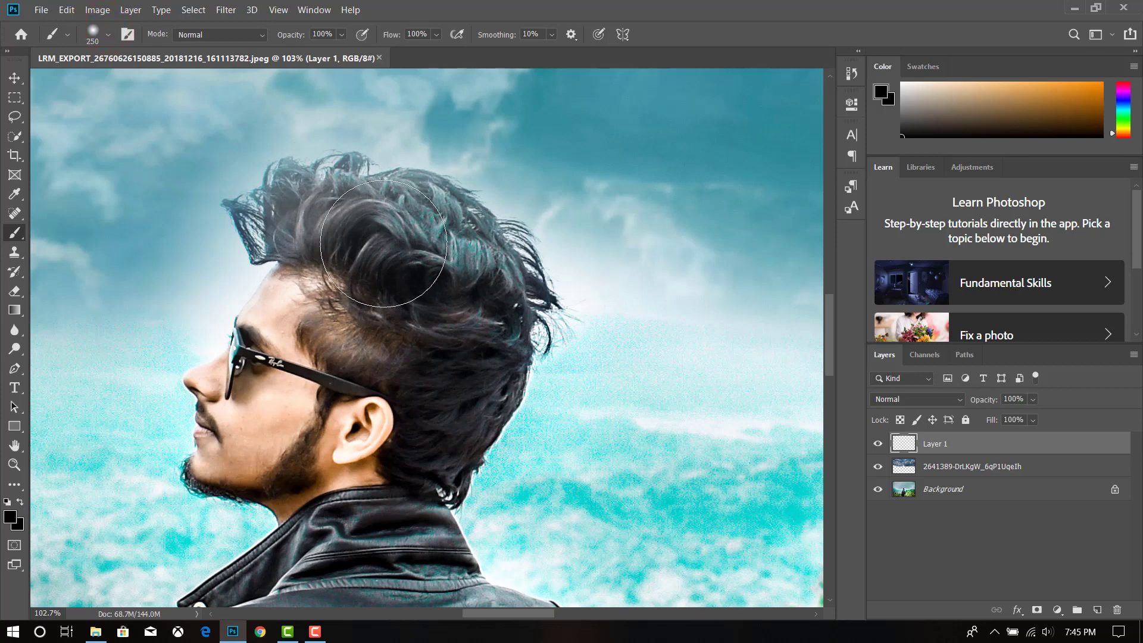
Paint black over the man's hair, shrinking the brush for the neckline.
{"action": "mouse_move", "coordinate": [383, 243]}
{"action": "left_mouse_down"}
{"action": "mouse_move", "coordinate": [469, 275]}
{"action": "mouse_move", "coordinate": [365, 204]}
{"action": "mouse_move", "coordinate": [459, 357]}
{"action": "left_mouse_up"}
{"action": "key", "text": "bracketleft"}
{"action": "key", "text": "bracketleft"}
{"action": "key", "text": "bracketleft"}
{"action": "scroll", "coordinate": [464, 337], "scroll_direction": "up", "scroll_amount": 3}
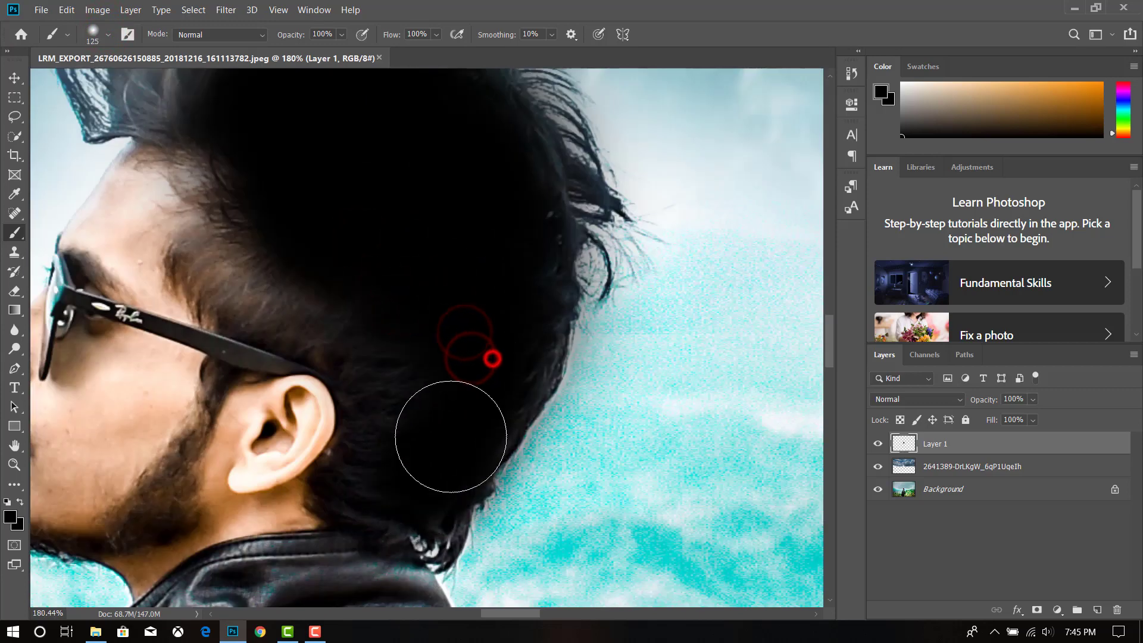
{"action": "scroll", "coordinate": [421, 490], "scroll_direction": "down", "scroll_amount": 2}
{"action": "scroll", "coordinate": [335, 373], "scroll_direction": "down", "scroll_amount": 1}
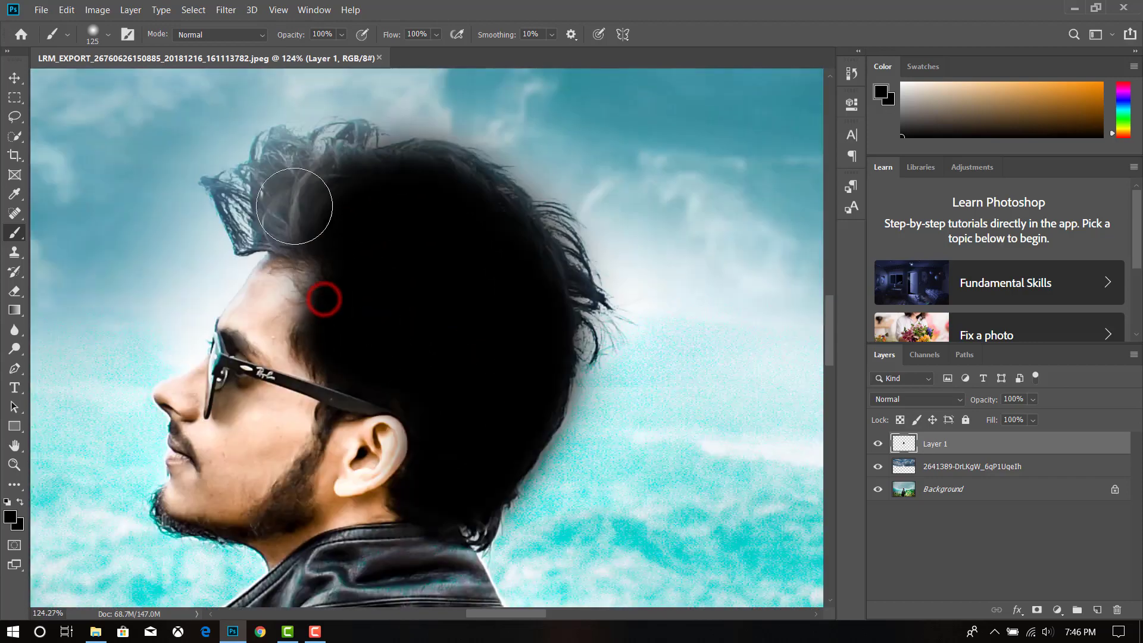
{"action": "scroll", "coordinate": [294, 206], "scroll_direction": "up", "scroll_amount": 2}
{"action": "scroll", "coordinate": [620, 426], "scroll_direction": "up", "scroll_amount": 2}
{"action": "scroll", "coordinate": [547, 380], "scroll_direction": "up", "scroll_amount": 1}
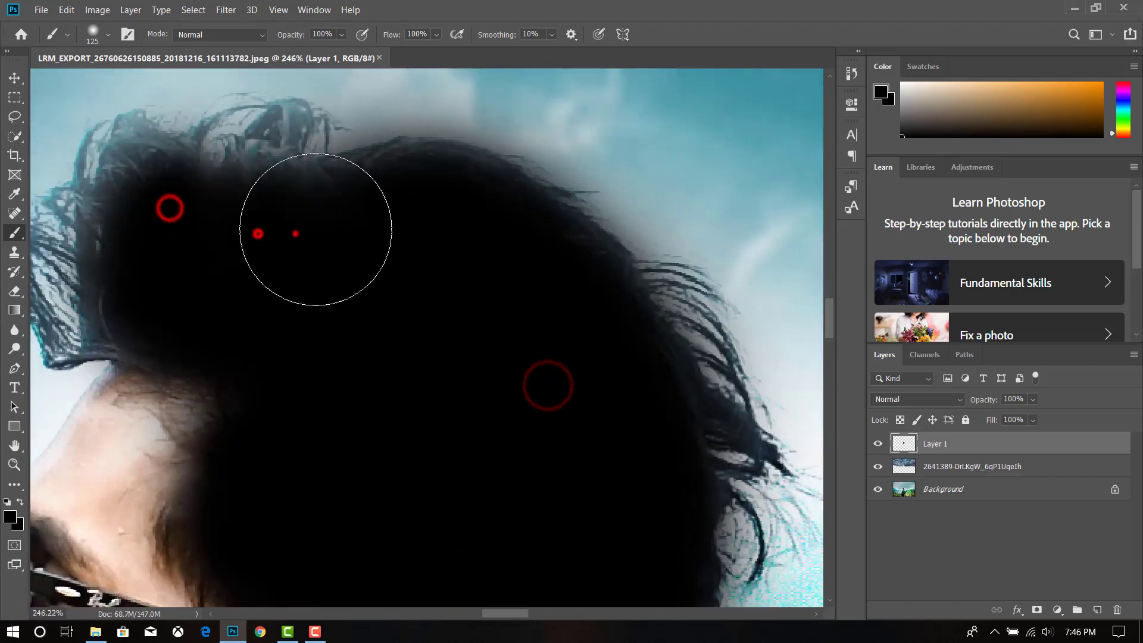
{"action": "scroll", "coordinate": [296, 233], "scroll_direction": "down", "scroll_amount": 3}
{"action": "key", "text": "bracketleft"}
{"action": "key", "text": "bracketleft"}
{"action": "key", "text": "bracketleft"}
{"action": "scroll", "coordinate": [390, 239], "scroll_direction": "up", "scroll_amount": 4}
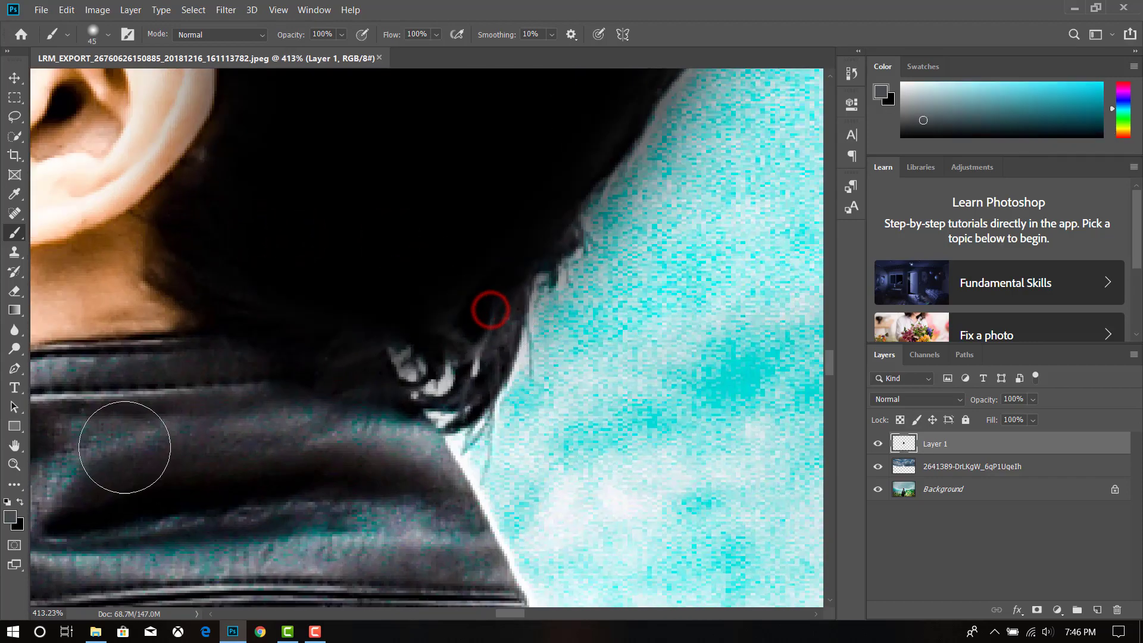
Reset the foreground to black, fit the image, and paint along the hair edges.
{"action": "left_click", "coordinate": [10, 517]}
{"action": "left_click", "coordinate": [742, 399]}
{"action": "left_click", "coordinate": [1044, 269]}
{"action": "key", "text": "ctrl+0"}
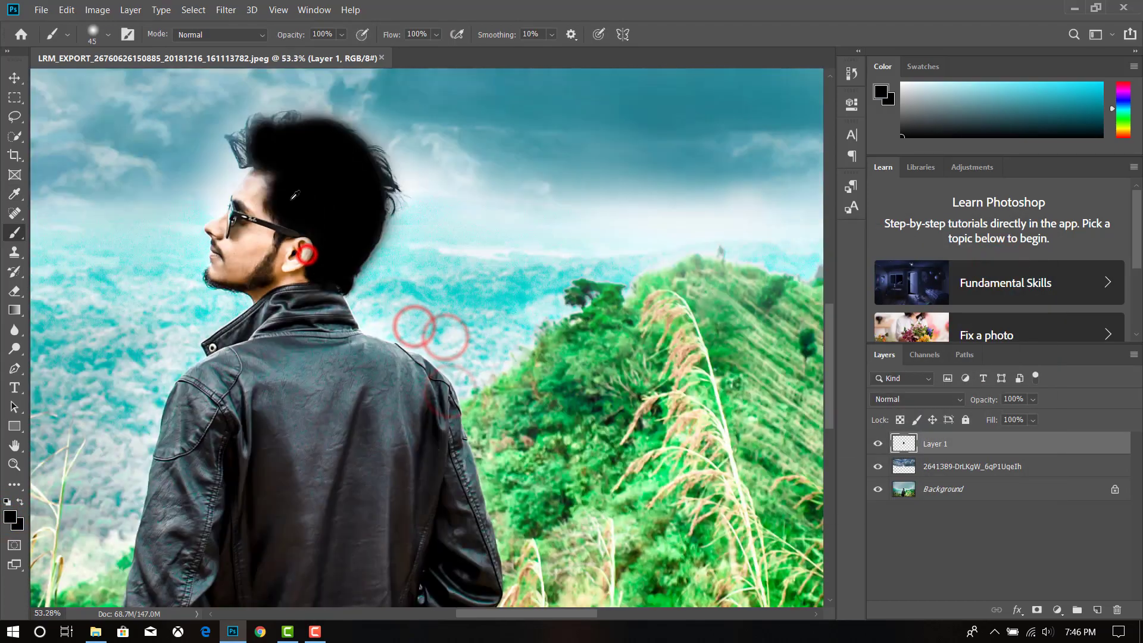
{"action": "scroll", "coordinate": [294, 196], "scroll_direction": "up", "scroll_amount": 6}
{"action": "key", "text": "bracketleft"}
{"action": "key", "text": "bracketleft"}
{"action": "key", "text": "bracketleft"}
{"action": "mouse_move", "coordinate": [191, 290]}
{"action": "left_mouse_down"}
{"action": "mouse_move", "coordinate": [252, 156]}
{"action": "mouse_move", "coordinate": [280, 171]}
{"action": "left_mouse_up"}
{"action": "left_click_drag", "start_coordinate": [469, 102], "coordinate": [434, 181]}
{"action": "scroll", "coordinate": [227, 296], "scroll_direction": "up", "scroll_amount": 3}
Darken the fine hair strands and remaining hair edges with a smaller black brush.
{"action": "key", "text": "bracketleft"}
{"action": "key", "text": "bracketleft"}
{"action": "mouse_move", "coordinate": [181, 228]}
{"action": "left_mouse_down"}
{"action": "mouse_move", "coordinate": [164, 236]}
{"action": "mouse_move", "coordinate": [360, 383]}
{"action": "left_mouse_up"}
{"action": "left_click_drag", "start_coordinate": [342, 148], "coordinate": [375, 400]}
{"action": "scroll", "coordinate": [411, 234], "scroll_direction": "up", "scroll_amount": 5}
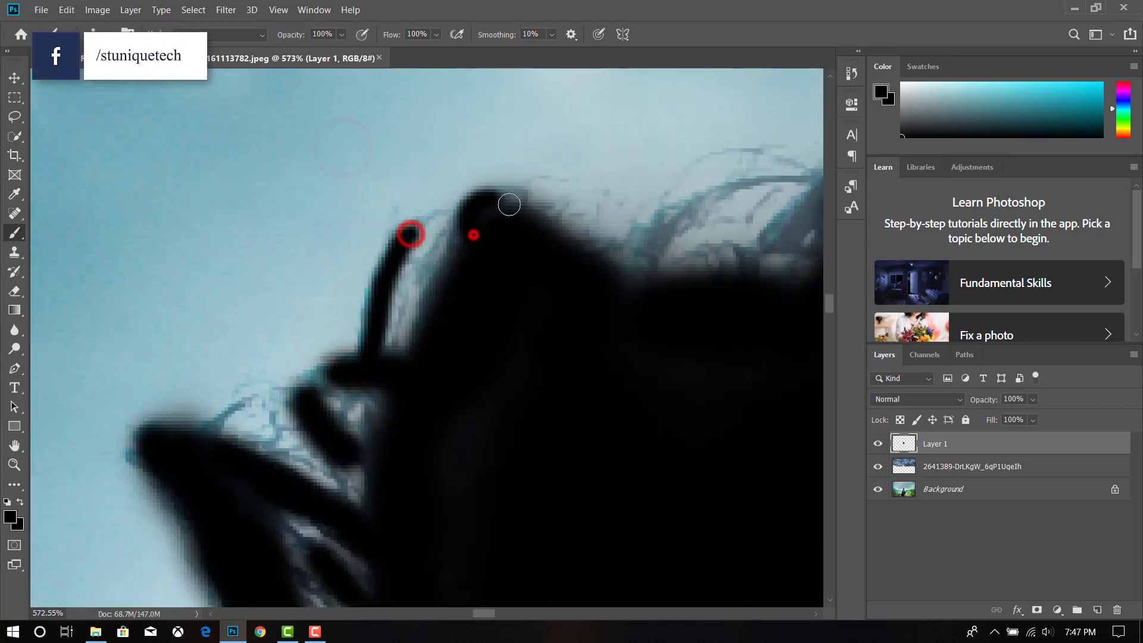
{"action": "scroll", "coordinate": [536, 286], "scroll_direction": "down", "scroll_amount": 3}
{"action": "scroll", "coordinate": [421, 141], "scroll_direction": "up", "scroll_amount": 2}
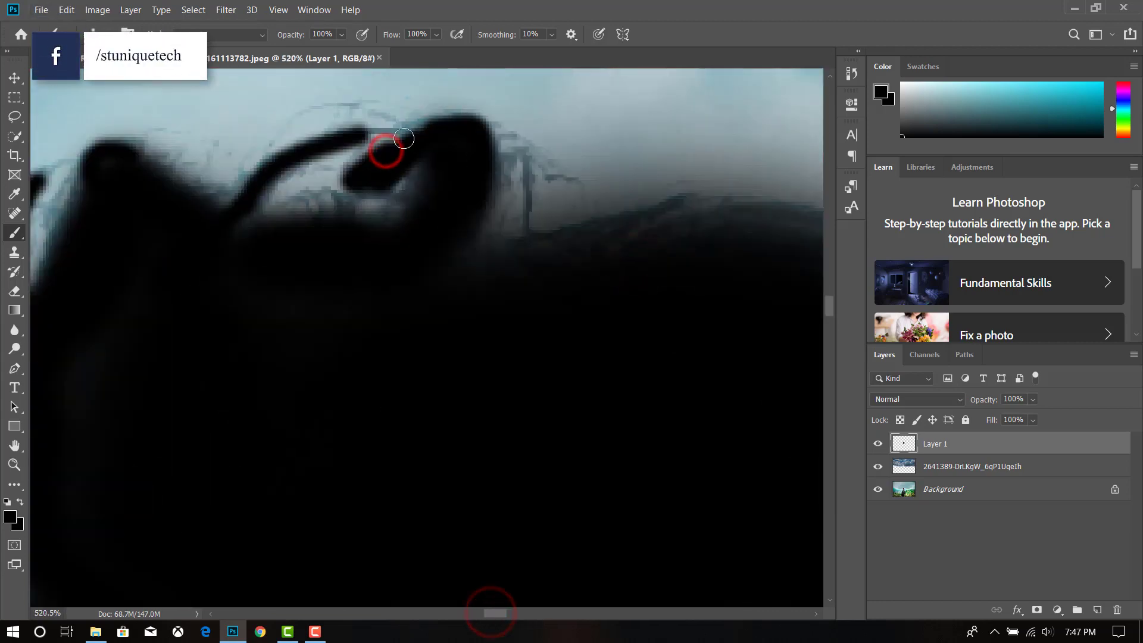
{"action": "scroll", "coordinate": [386, 151], "scroll_direction": "down", "scroll_amount": 2}
{"action": "scroll", "coordinate": [536, 297], "scroll_direction": "down", "scroll_amount": 5}
Paint black over the sideburn beside the ear and the beard along the jawline.
{"action": "left_click_drag", "start_coordinate": [615, 297], "coordinate": [535, 550]}
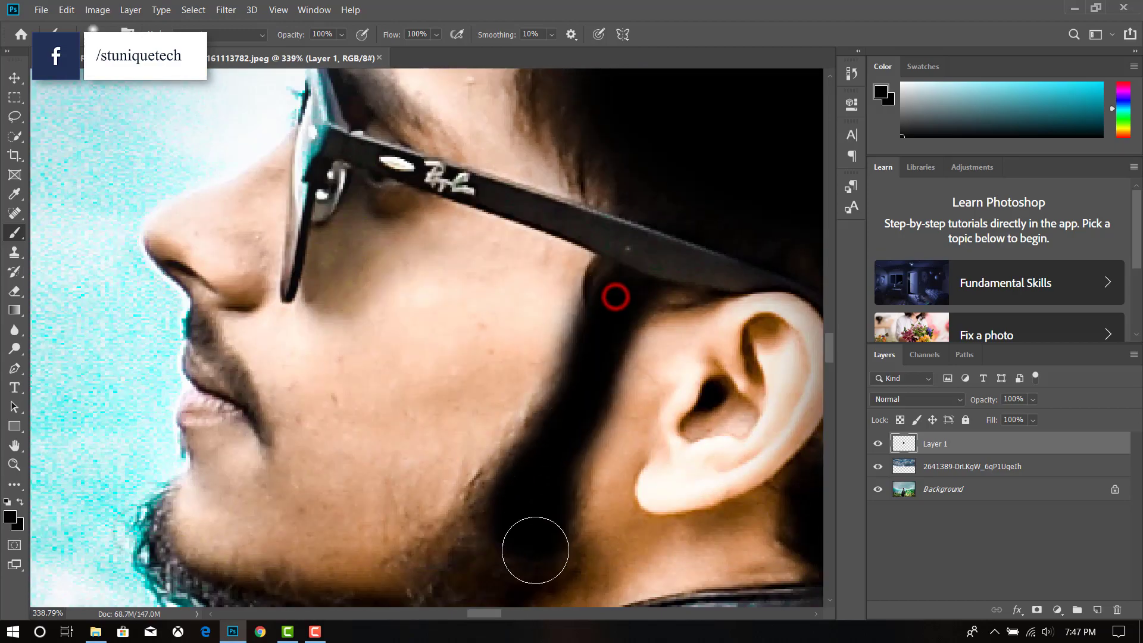
{"action": "scroll", "coordinate": [535, 550], "scroll_direction": "down", "scroll_amount": 1}
{"action": "left_click_drag", "start_coordinate": [545, 425], "coordinate": [429, 536]}
{"action": "left_click_drag", "start_coordinate": [554, 516], "coordinate": [452, 583]}
{"action": "scroll", "coordinate": [562, 428], "scroll_direction": "down", "scroll_amount": 5}
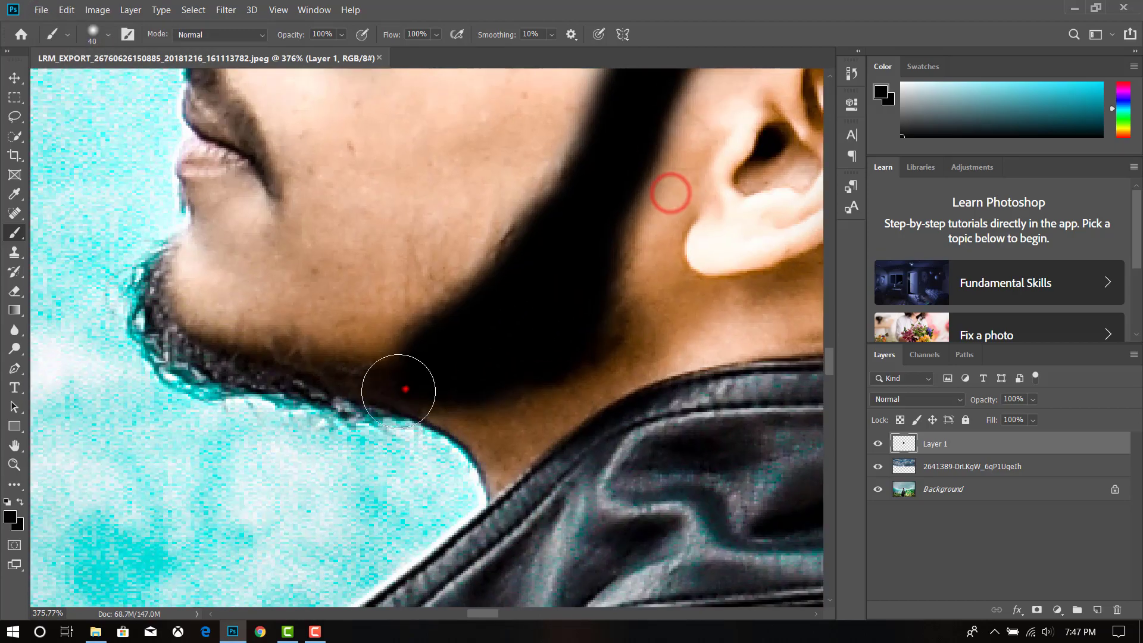
{"action": "left_click_drag", "start_coordinate": [403, 383], "coordinate": [163, 339]}
Paint black over the mustache.
{"action": "scroll", "coordinate": [565, 337], "scroll_direction": "up", "scroll_amount": 1}
{"action": "scroll", "coordinate": [565, 337], "scroll_direction": "up", "scroll_amount": 5}
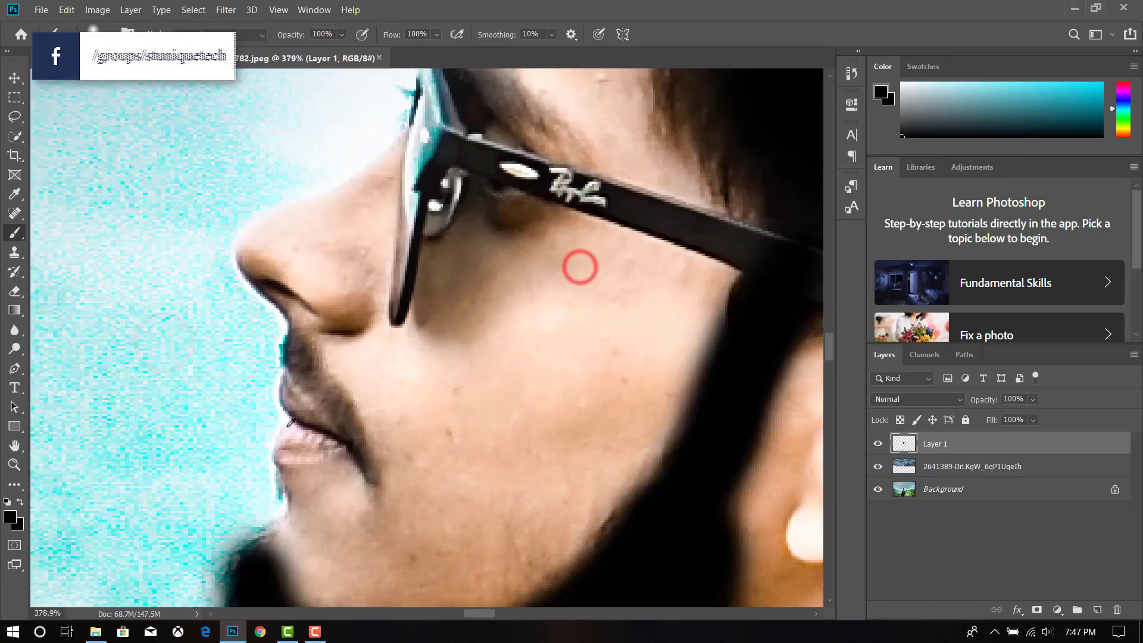
{"action": "scroll", "coordinate": [304, 310], "scroll_direction": "up", "scroll_amount": 2}
{"action": "mouse_move", "coordinate": [301, 306]}
{"action": "left_mouse_down"}
{"action": "mouse_move", "coordinate": [363, 403]}
{"action": "mouse_move", "coordinate": [324, 322]}
{"action": "left_mouse_up"}
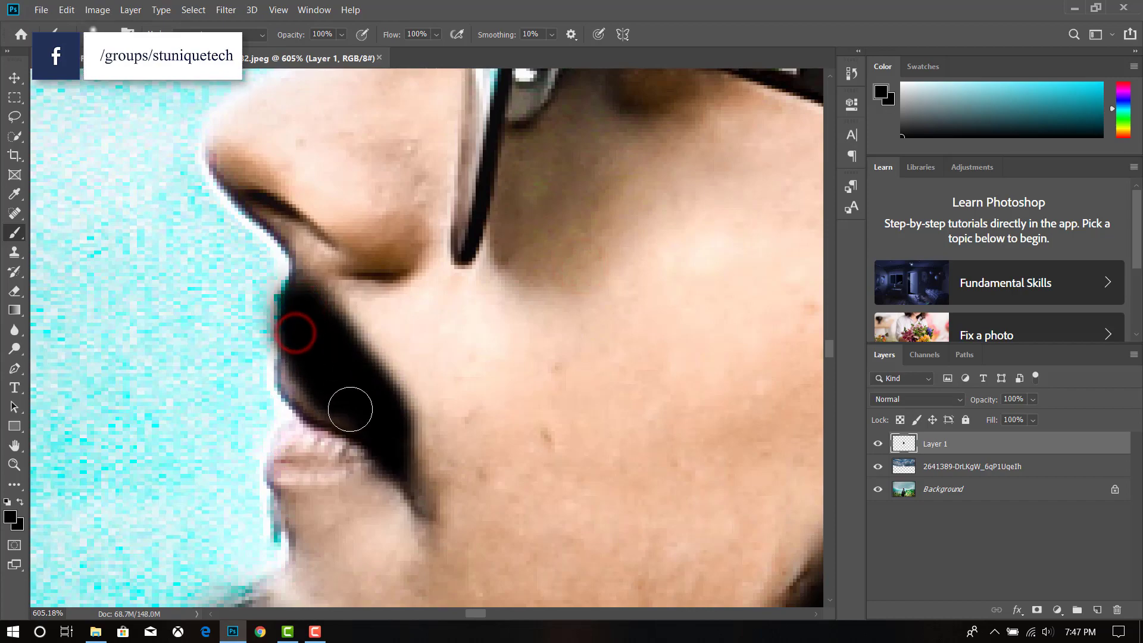
{"action": "scroll", "coordinate": [390, 414], "scroll_direction": "down", "scroll_amount": 5}
{"action": "scroll", "coordinate": [417, 399], "scroll_direction": "down", "scroll_amount": 3}
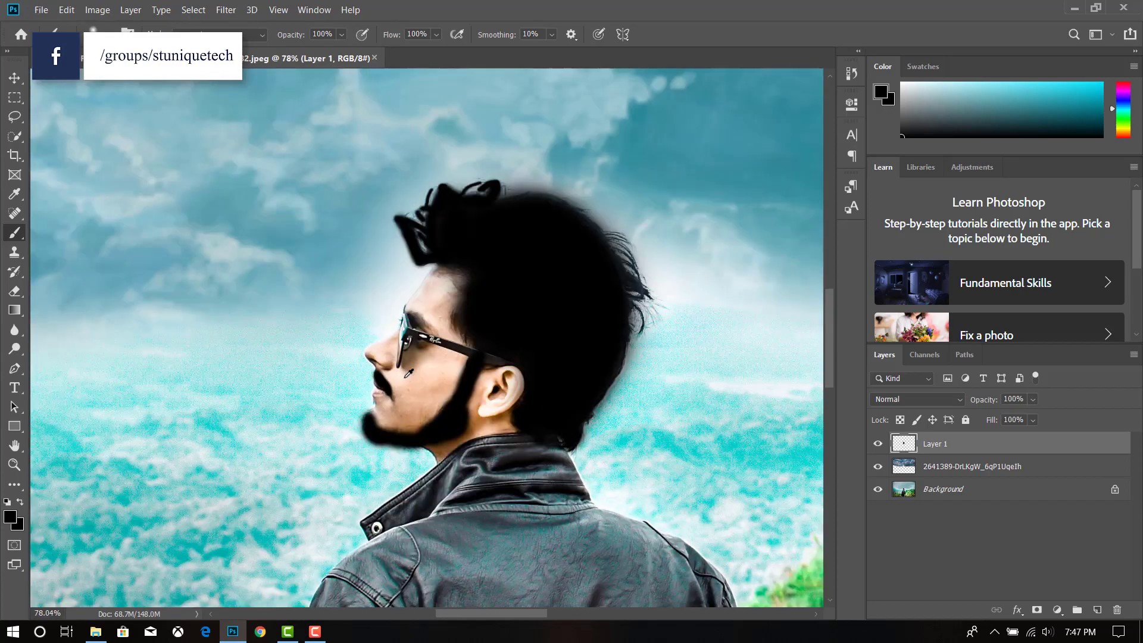
{"action": "scroll", "coordinate": [476, 384], "scroll_direction": "down", "scroll_amount": 1}
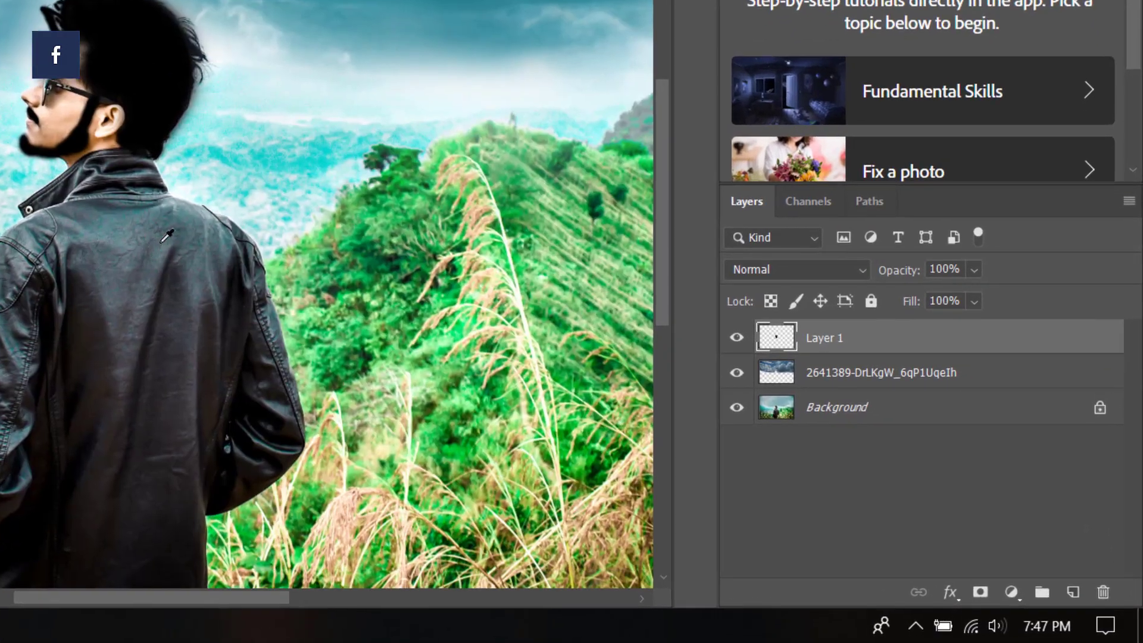
Set Layer 1's blend mode to Soft Light and toggle its visibility to compare.
{"action": "scroll", "coordinate": [119, 186], "scroll_direction": "up", "scroll_amount": 2}
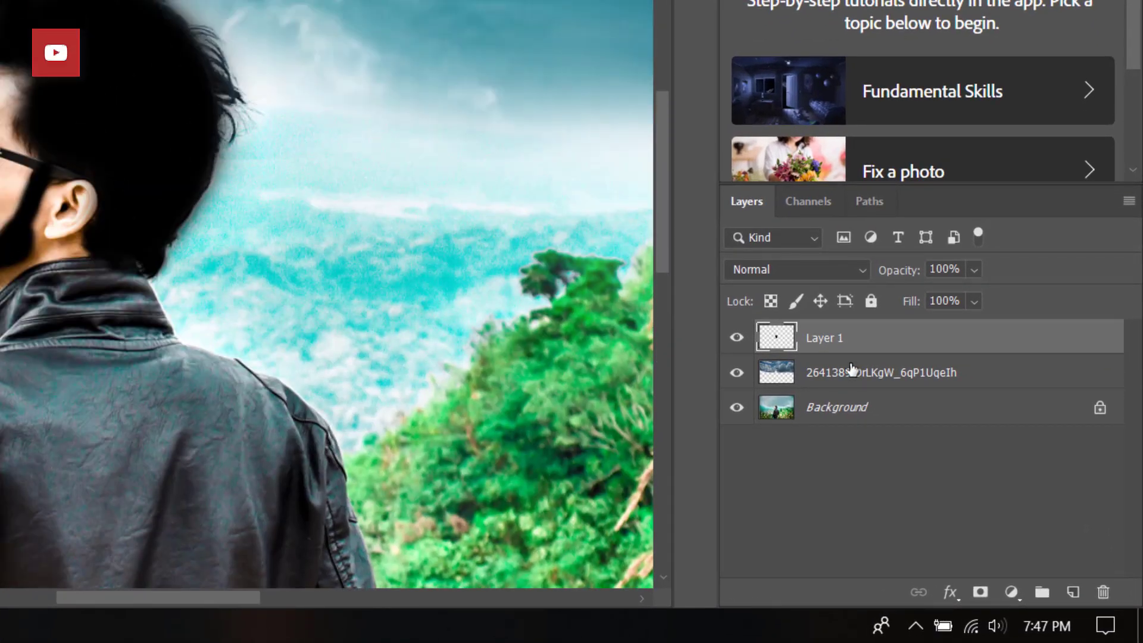
{"action": "left_click", "coordinate": [848, 268]}
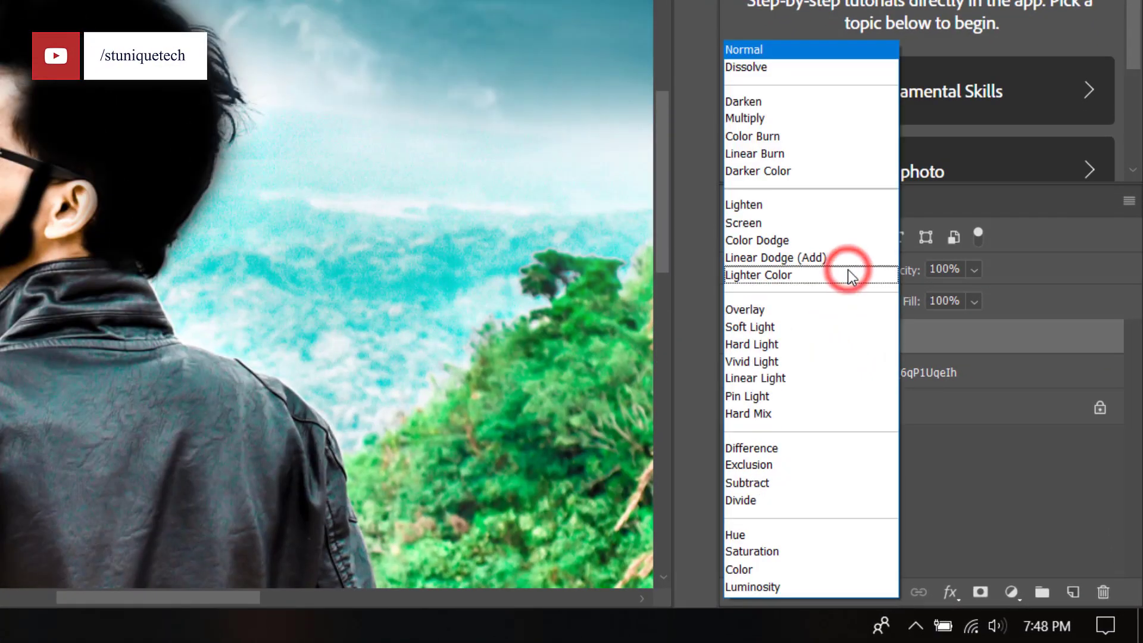
{"action": "left_click", "coordinate": [768, 327]}
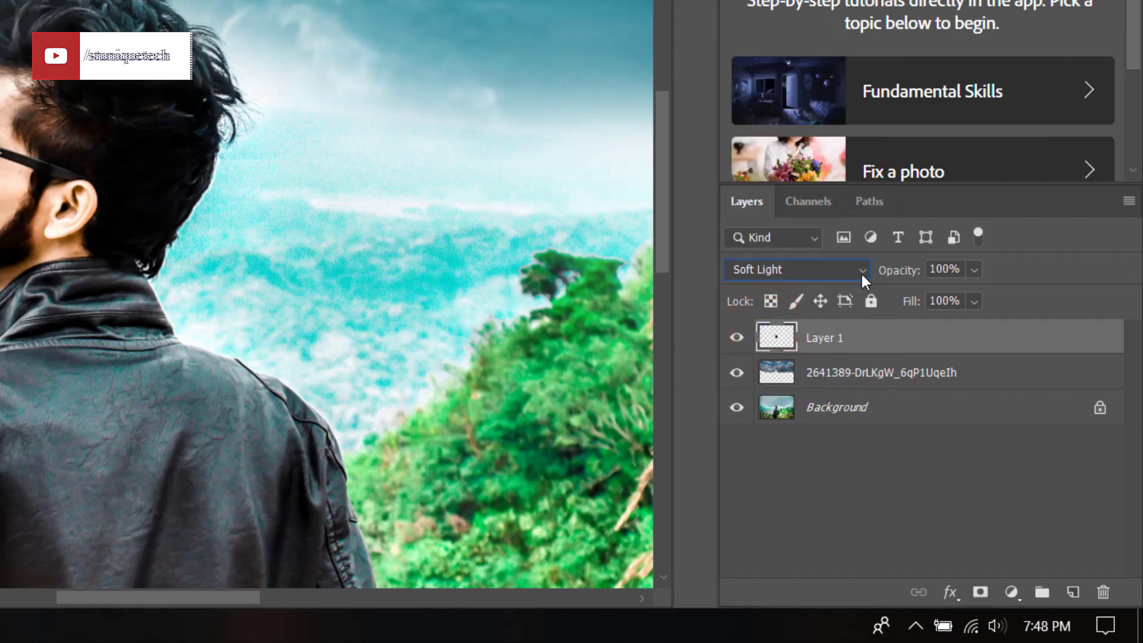
{"action": "left_click", "coordinate": [738, 338]}
{"action": "left_click", "coordinate": [738, 337]}
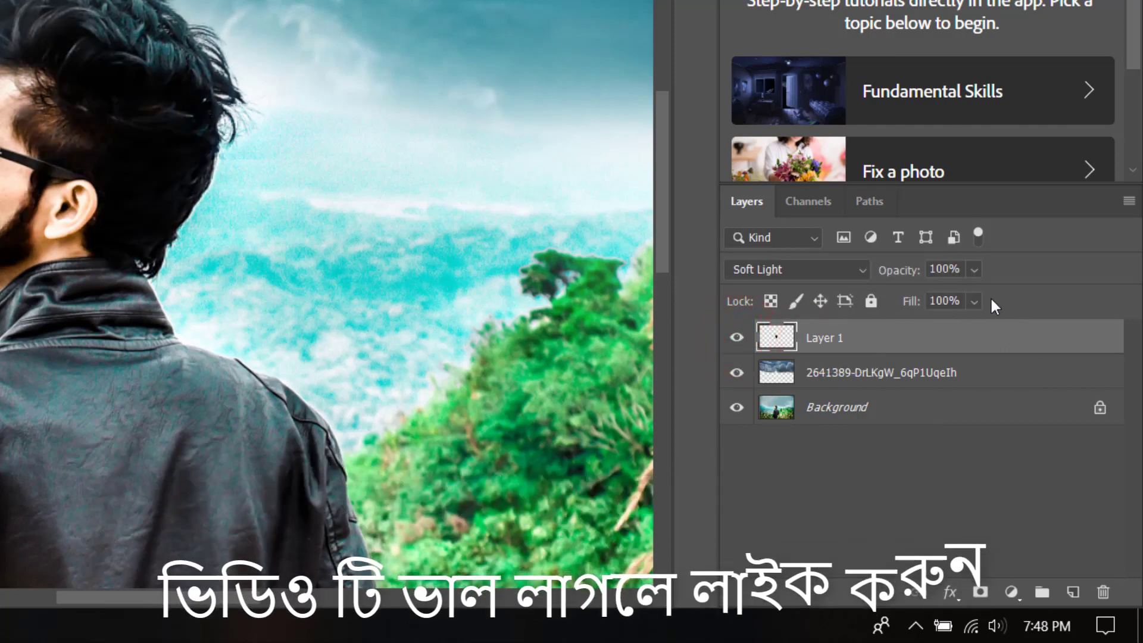
Adjust Layer 1's opacity, trying 49% before settling at 90%.
{"action": "left_click", "coordinate": [973, 268]}
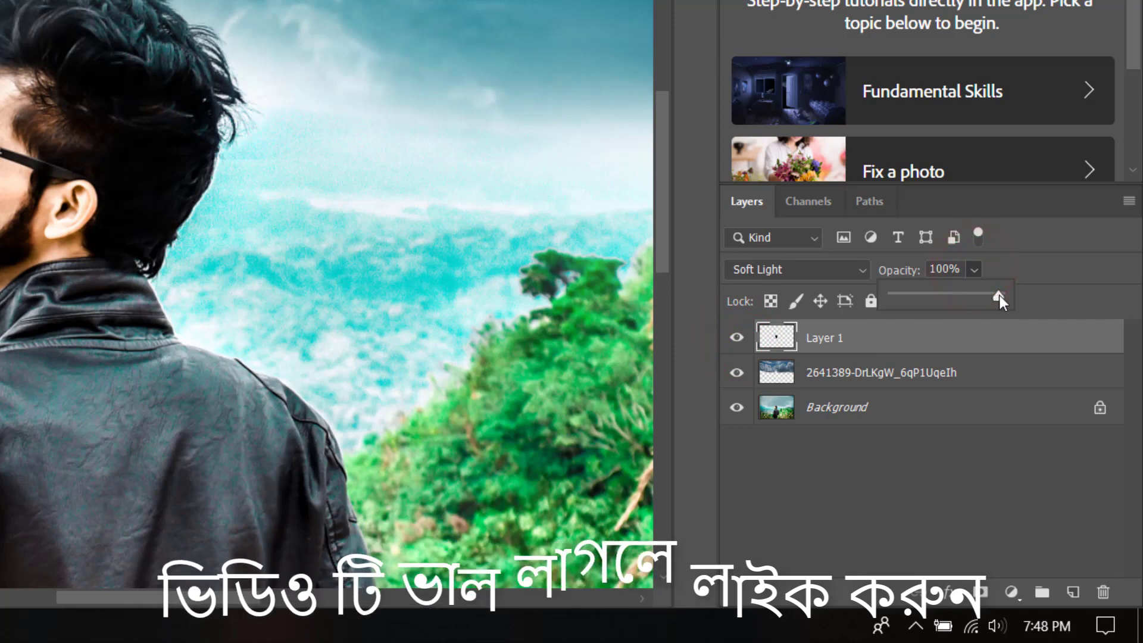
{"action": "mouse_move", "coordinate": [999, 294]}
{"action": "left_mouse_down"}
{"action": "mouse_move", "coordinate": [1012, 301]}
{"action": "mouse_move", "coordinate": [953, 315]}
{"action": "left_mouse_up"}
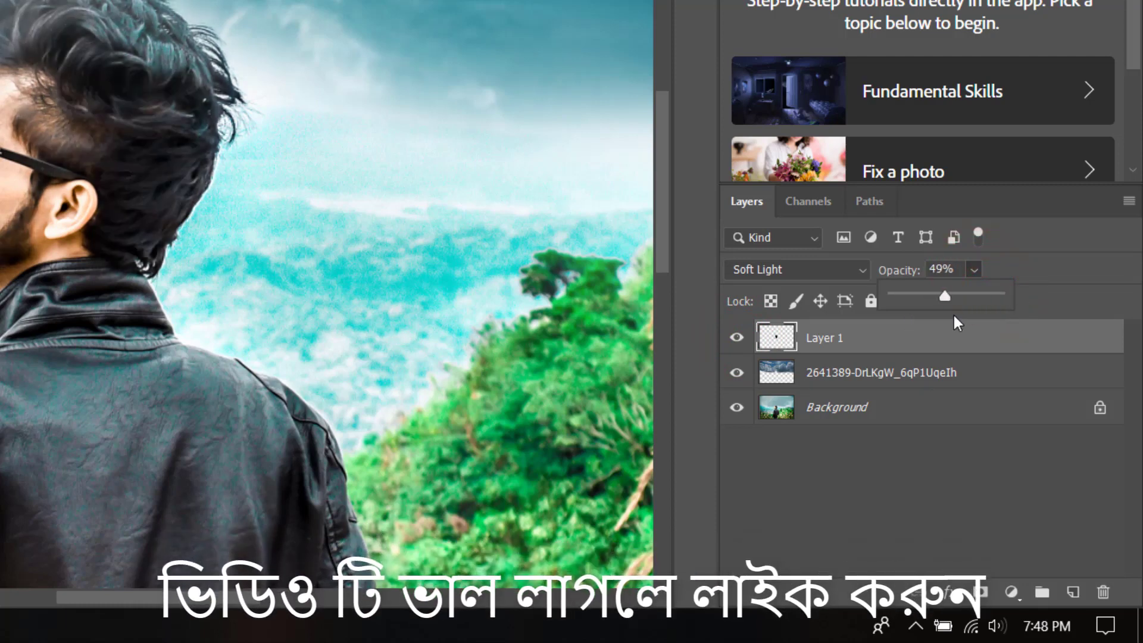
{"action": "left_click_drag", "start_coordinate": [953, 316], "coordinate": [988, 318]}
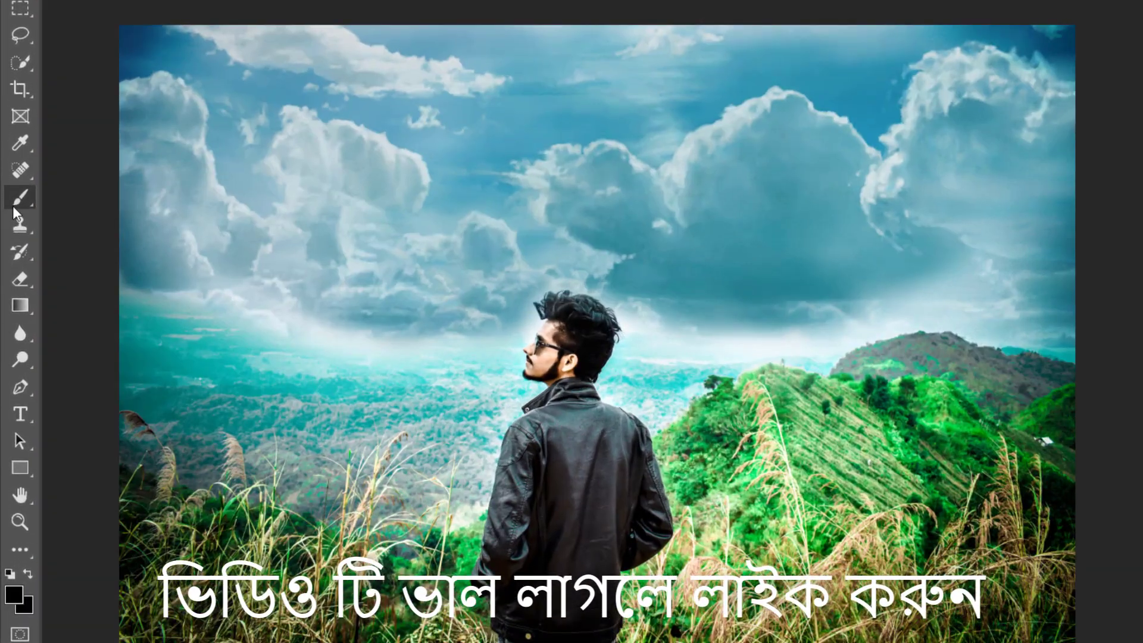
Clone Stamp hill foliage from the Background layer onto the lower-left edge.
{"action": "left_click", "coordinate": [18, 227]}
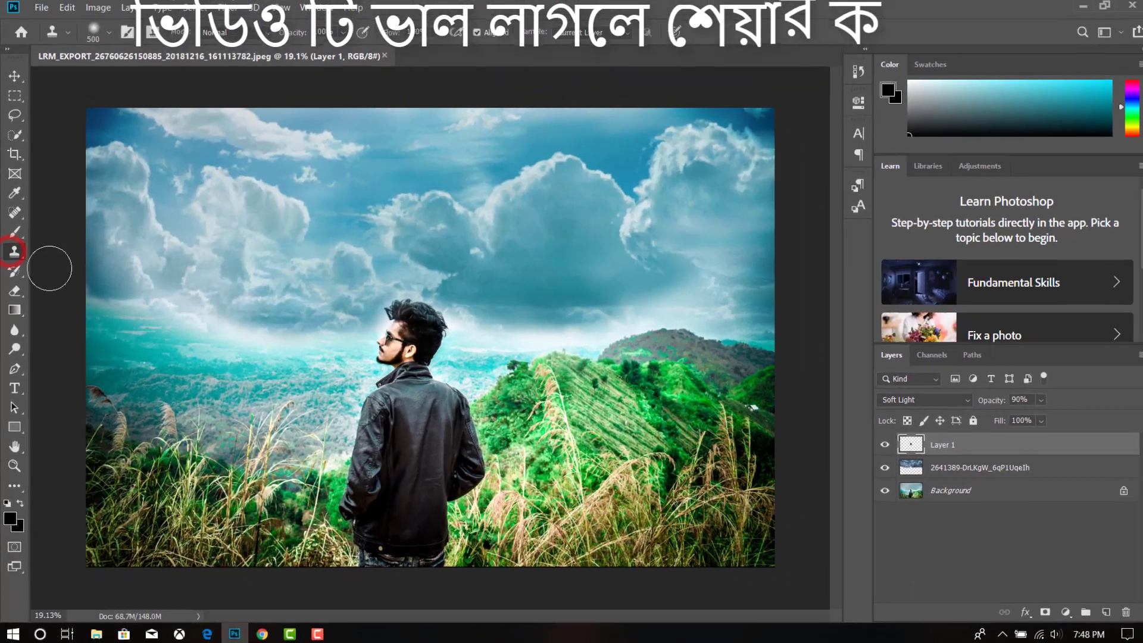
{"action": "left_click", "coordinate": [670, 381], "text": "alt"}
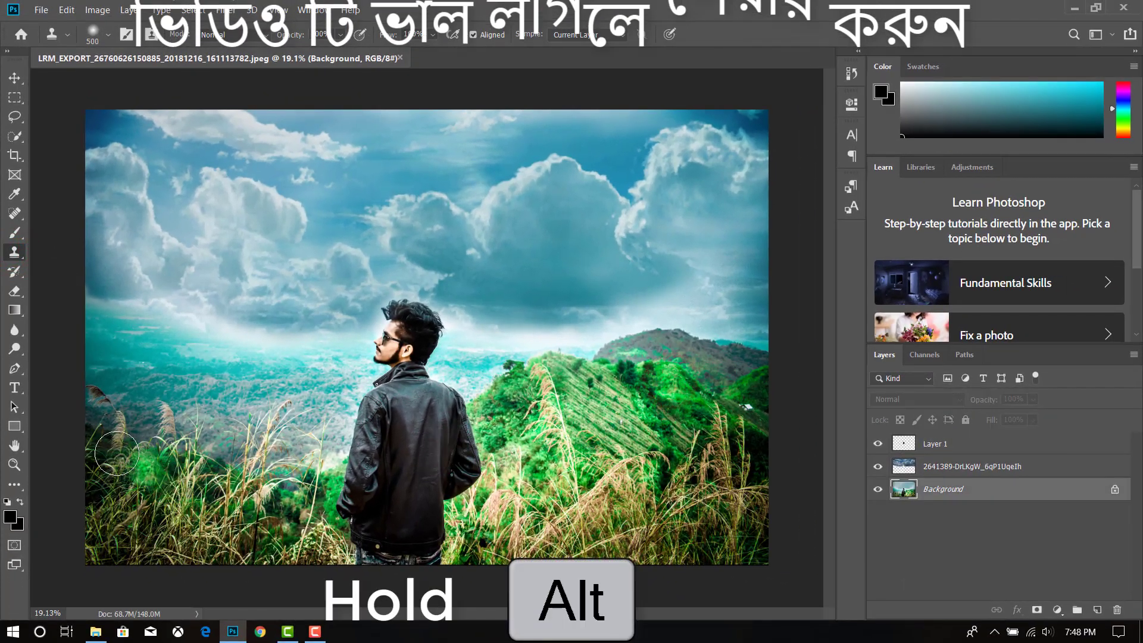
{"action": "left_click", "coordinate": [94, 438]}
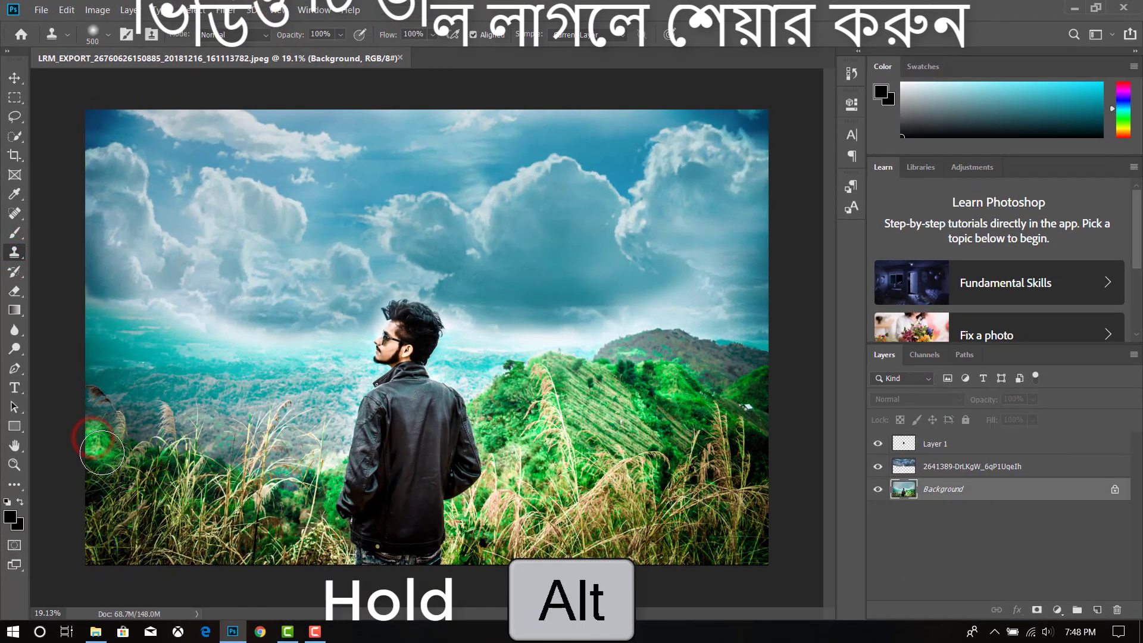
{"action": "left_click", "coordinate": [110, 436]}
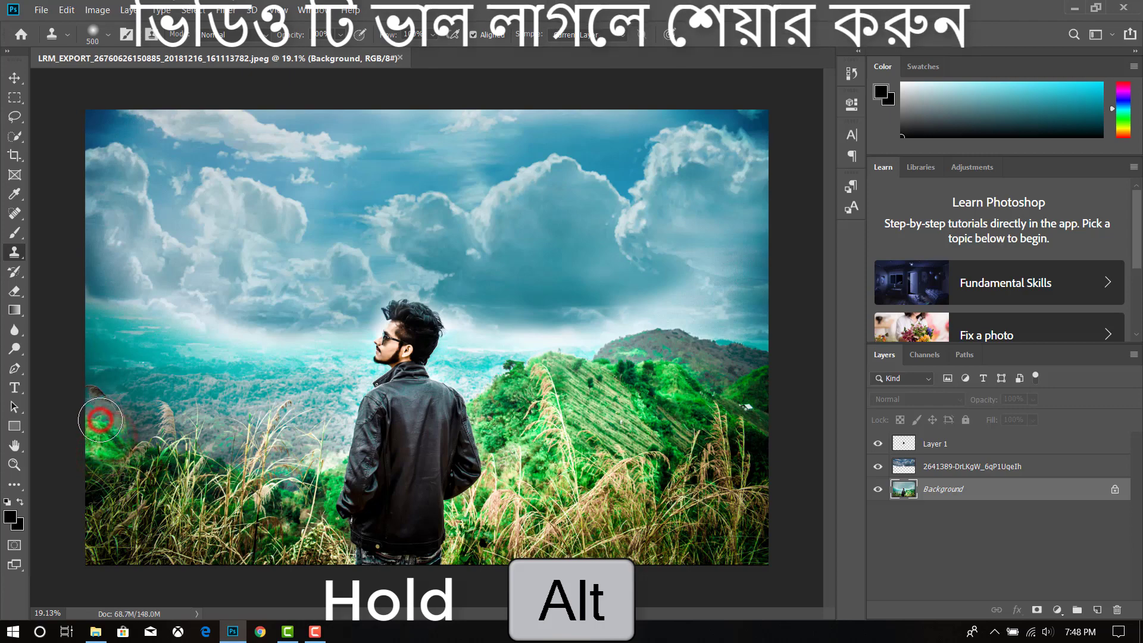
{"action": "left_click", "coordinate": [124, 440]}
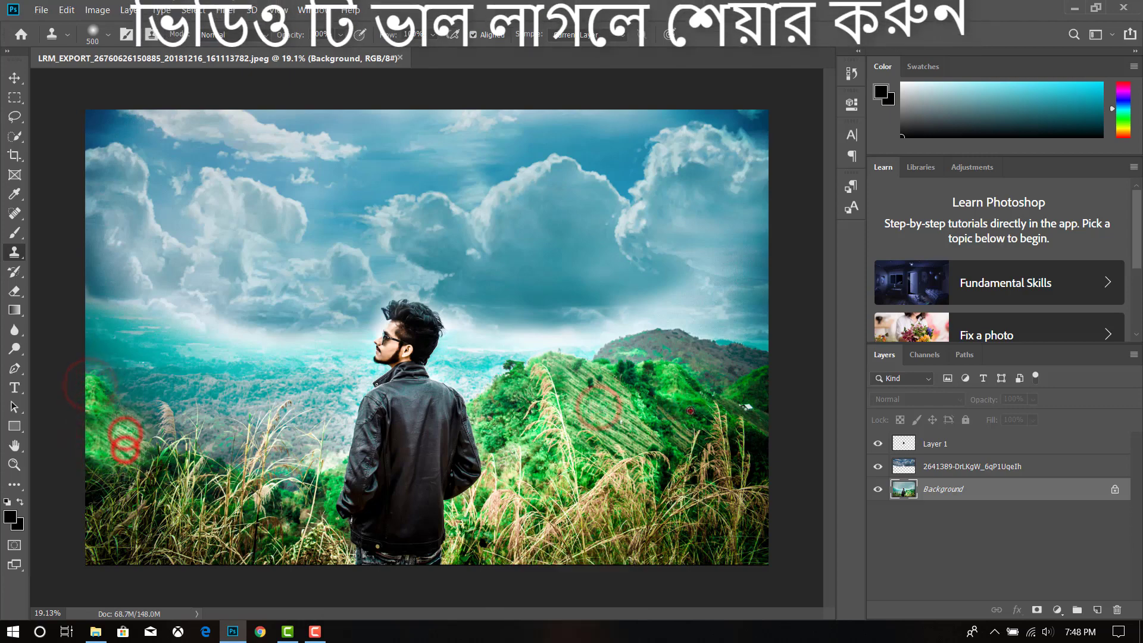
{"action": "scroll", "coordinate": [89, 365], "scroll_direction": "up", "scroll_amount": 2}
{"action": "left_click", "coordinate": [51, 383]}
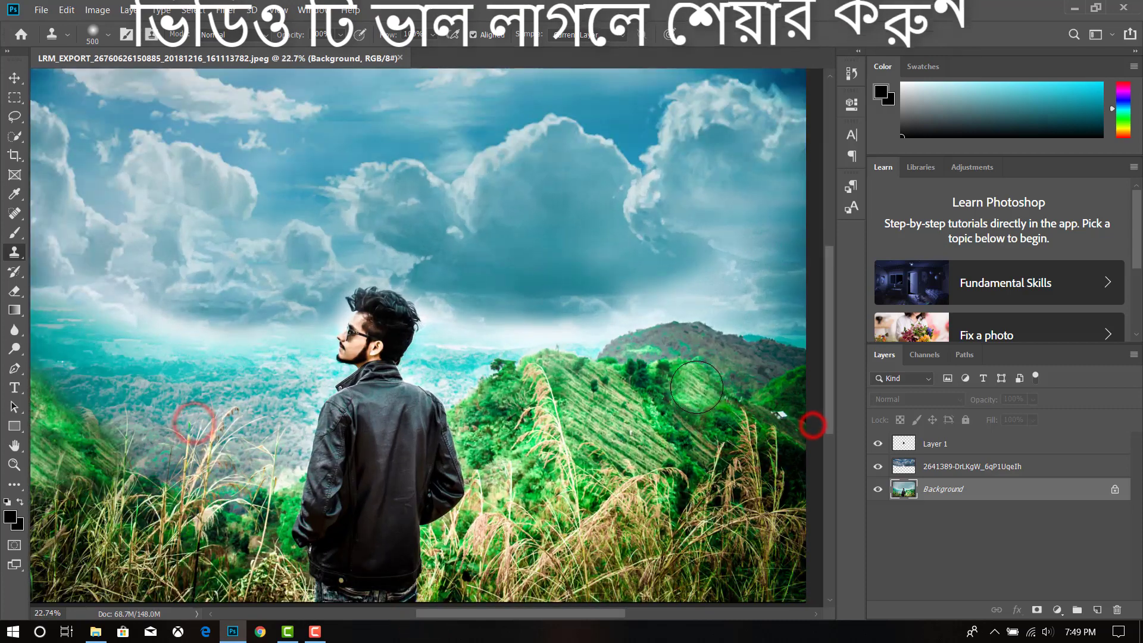
Resample fresh foliage and paint it along the left slope and lower-left grass.
{"action": "left_click", "coordinate": [696, 386], "text": "alt"}
{"action": "scroll", "coordinate": [59, 350], "scroll_direction": "left", "scroll_amount": 2}
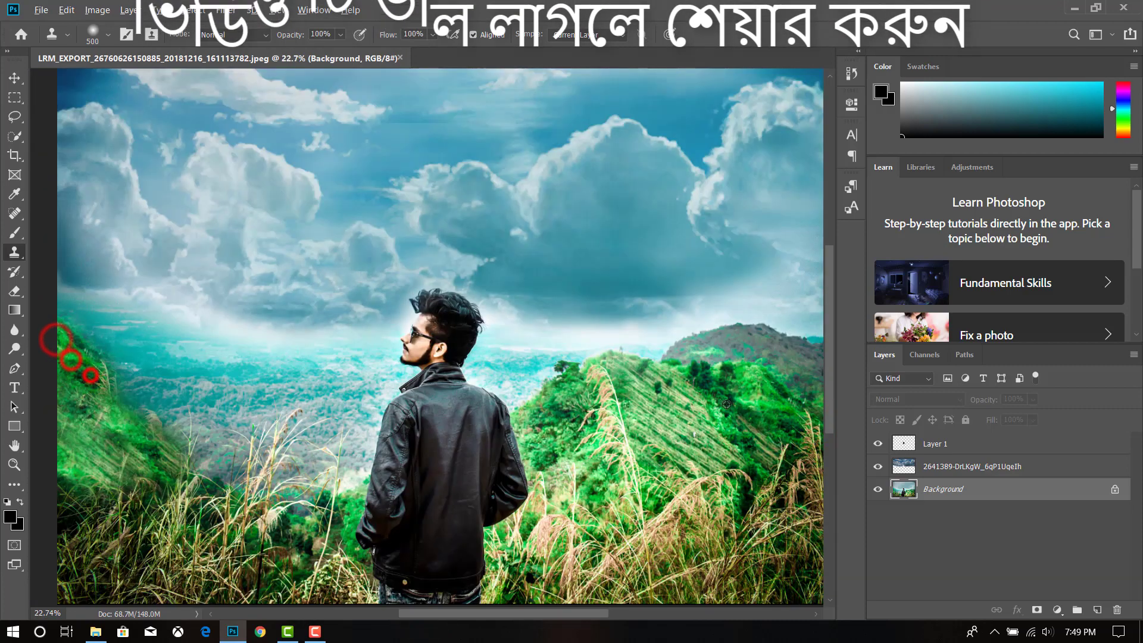
{"action": "left_click", "coordinate": [102, 382]}
{"action": "left_click", "coordinate": [144, 439]}
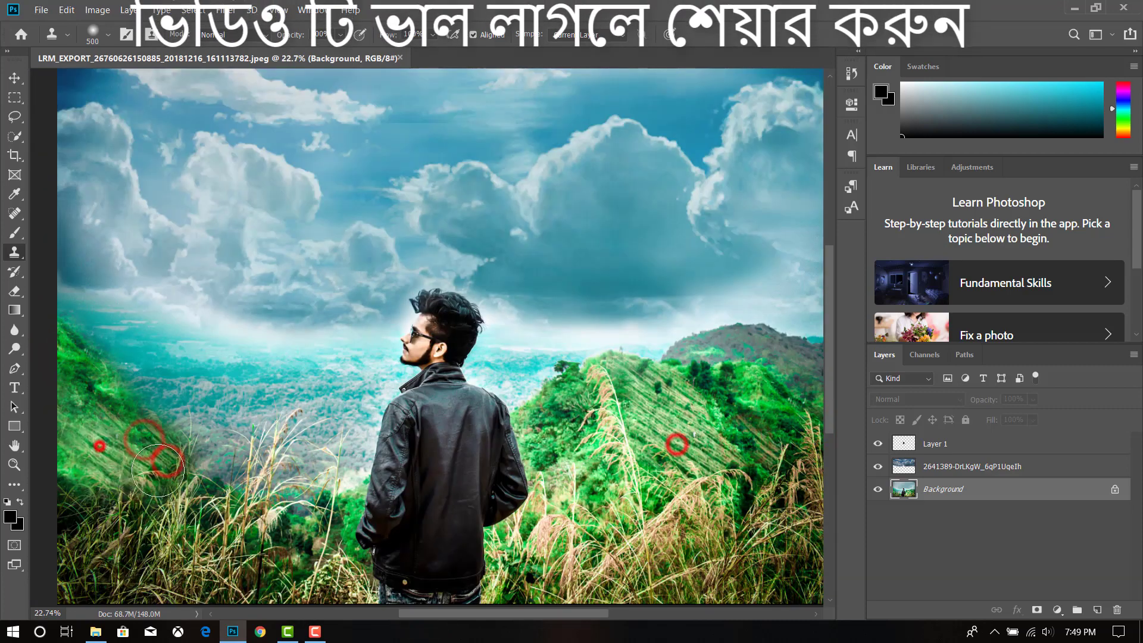
{"action": "left_click_drag", "start_coordinate": [203, 470], "coordinate": [294, 530]}
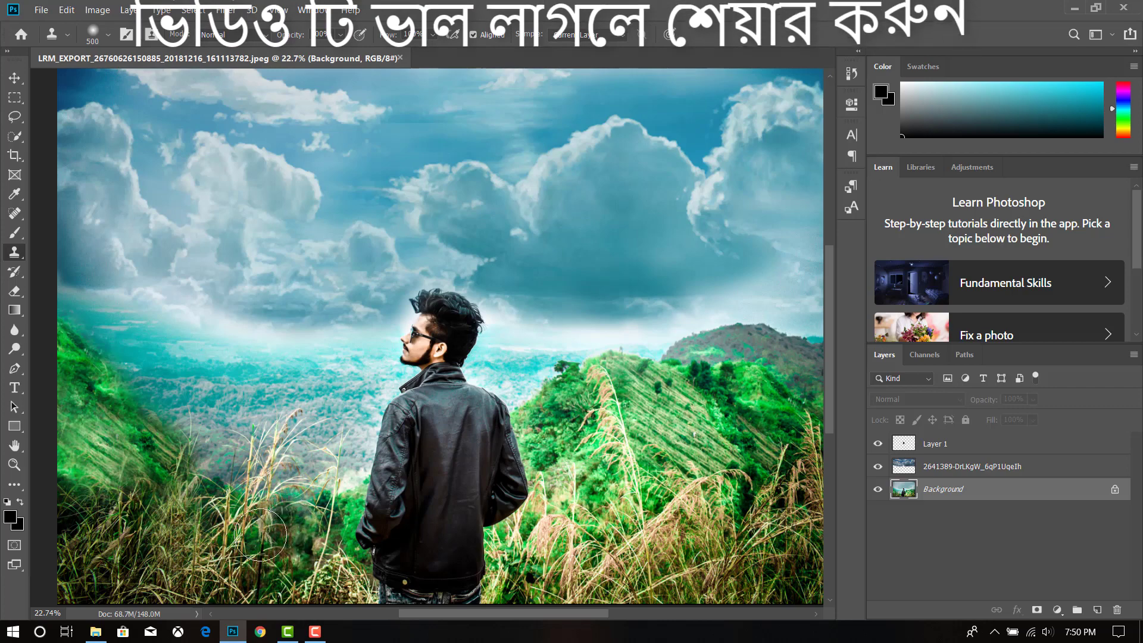
{"action": "scroll", "coordinate": [262, 518], "scroll_direction": "down", "scroll_amount": 4}
{"action": "scroll", "coordinate": [250, 488], "scroll_direction": "up", "scroll_amount": 2}
{"action": "scroll", "coordinate": [294, 555], "scroll_direction": "up", "scroll_amount": 1}
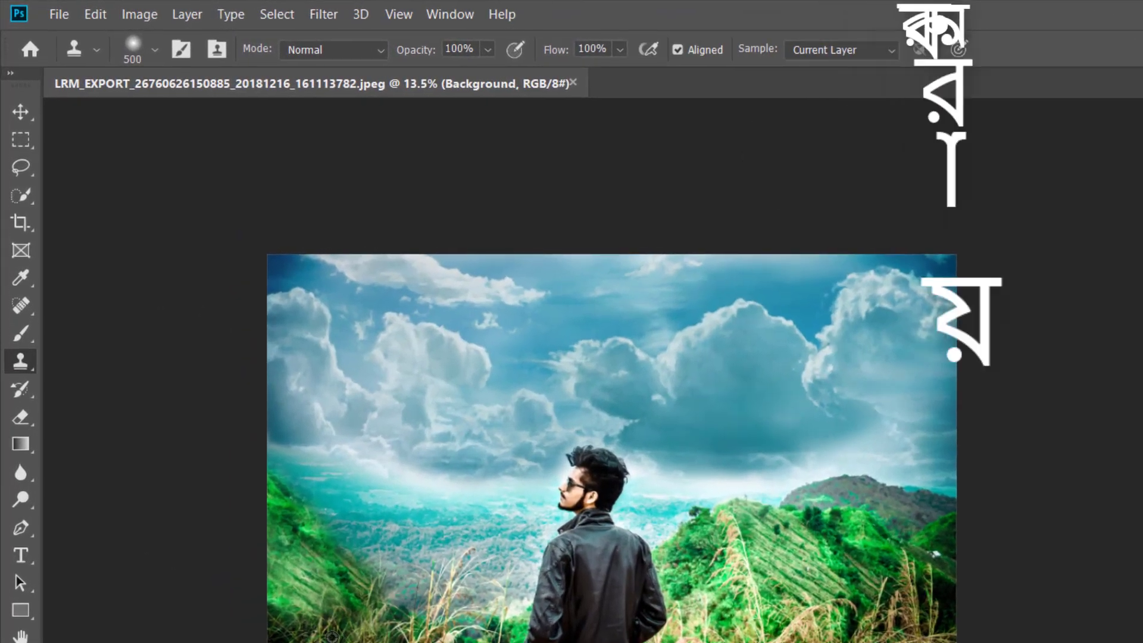
{"action": "left_click", "coordinate": [62, 16]}
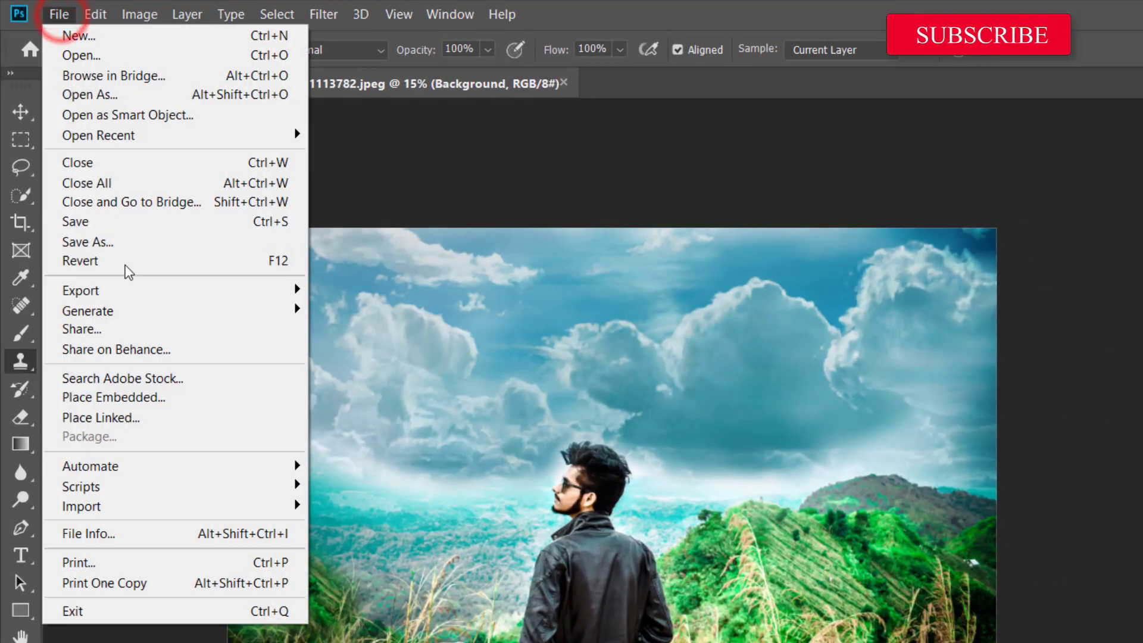
{"action": "left_click", "coordinate": [128, 292]}
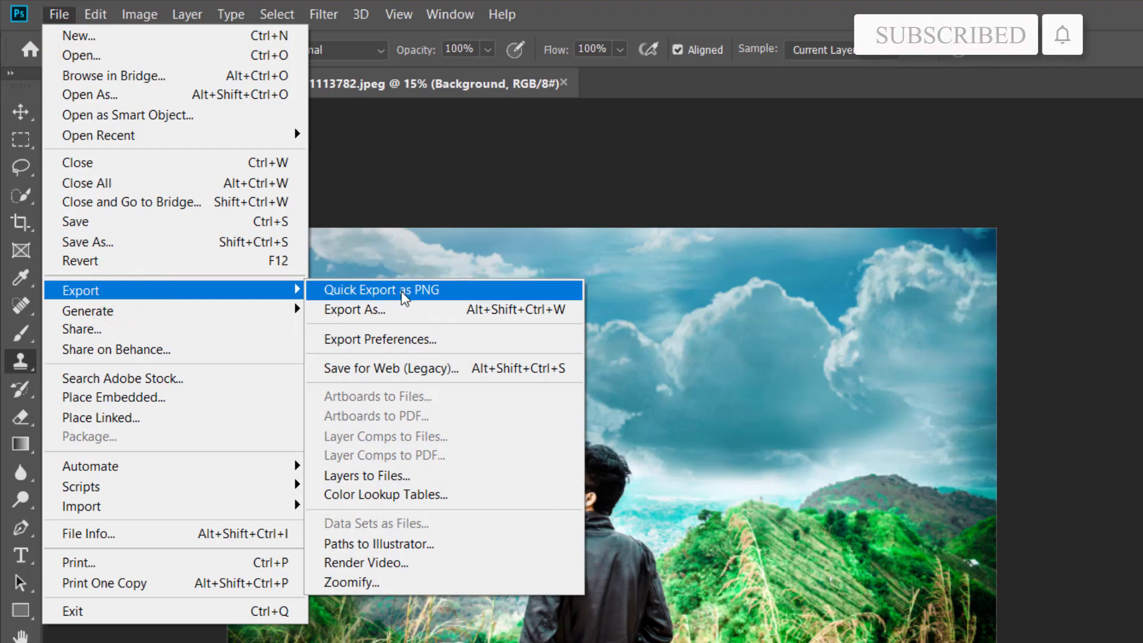
{"action": "left_click", "coordinate": [404, 293]}
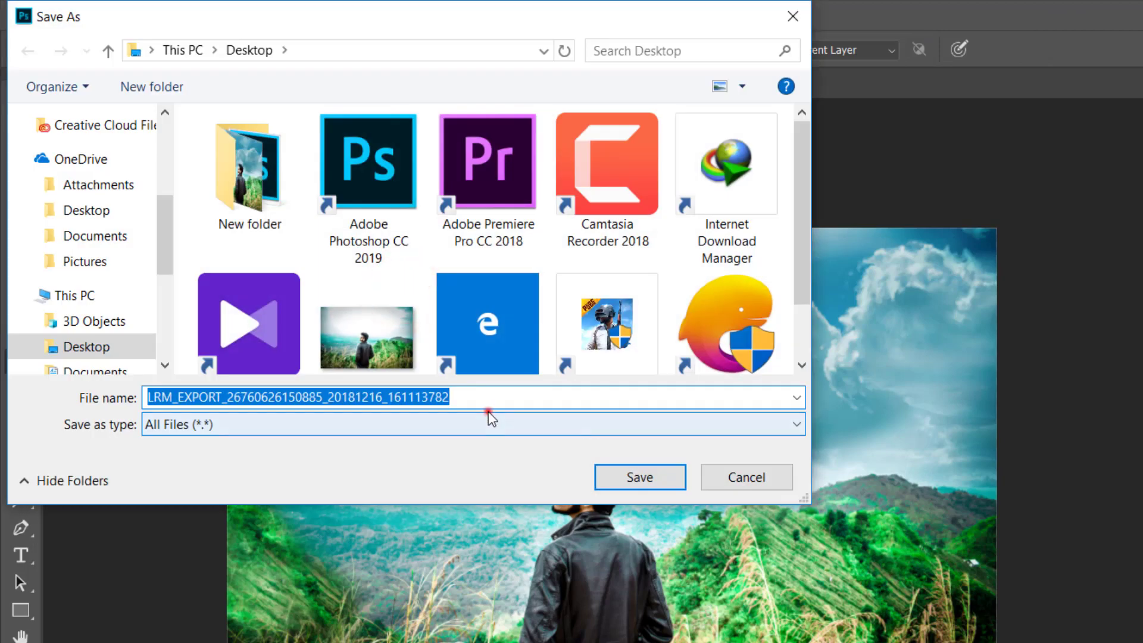
{"action": "left_click", "coordinate": [487, 399]}
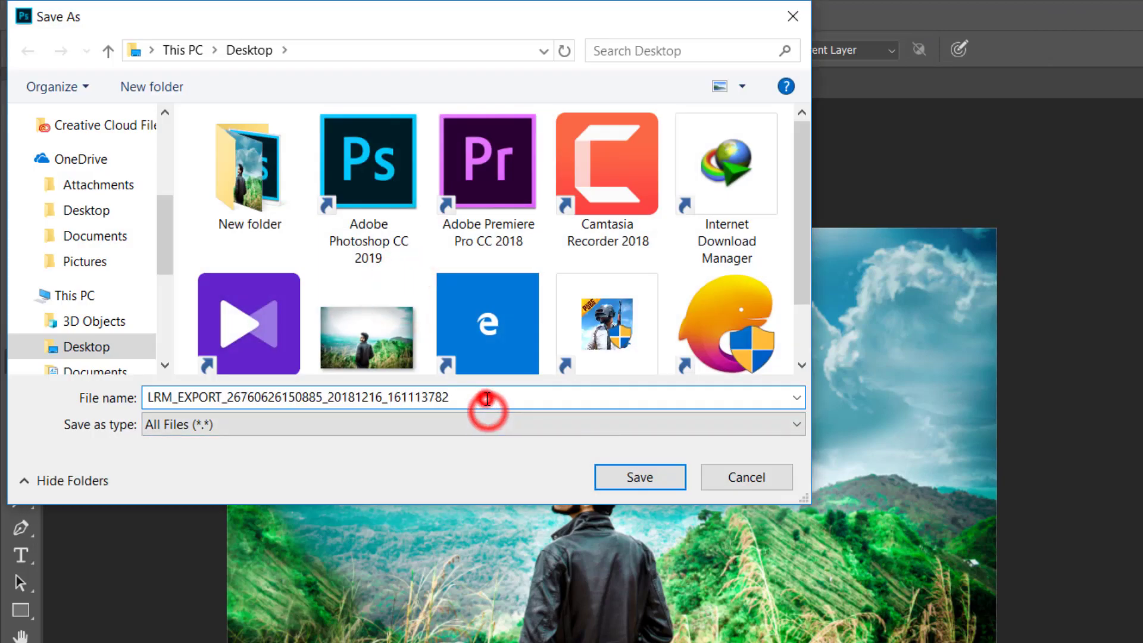
{"action": "left_click", "coordinate": [768, 478]}
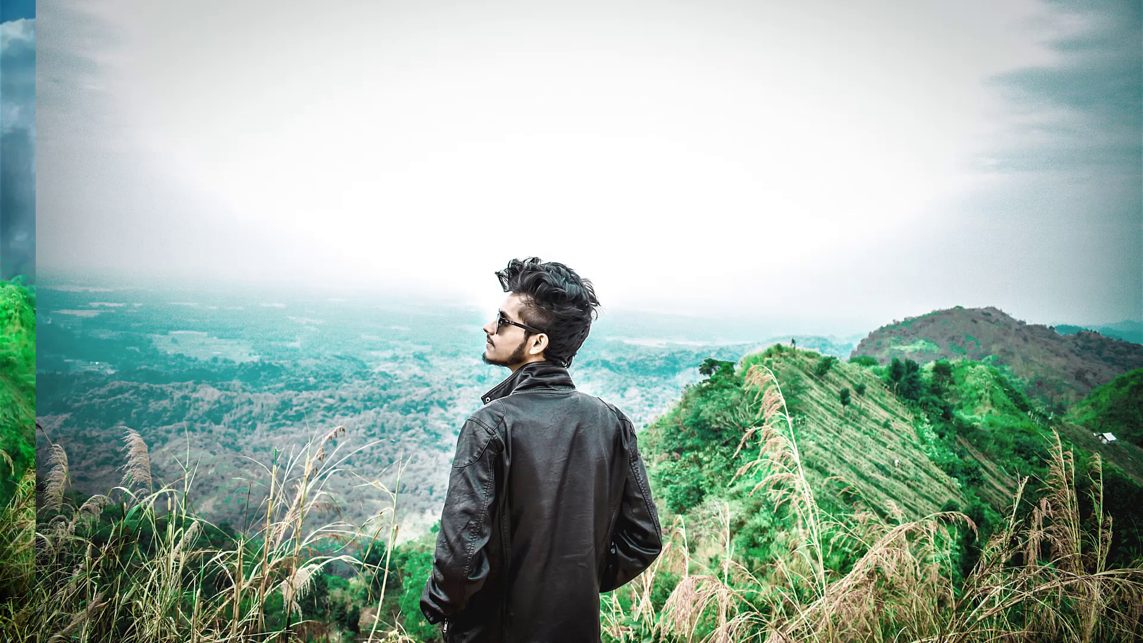